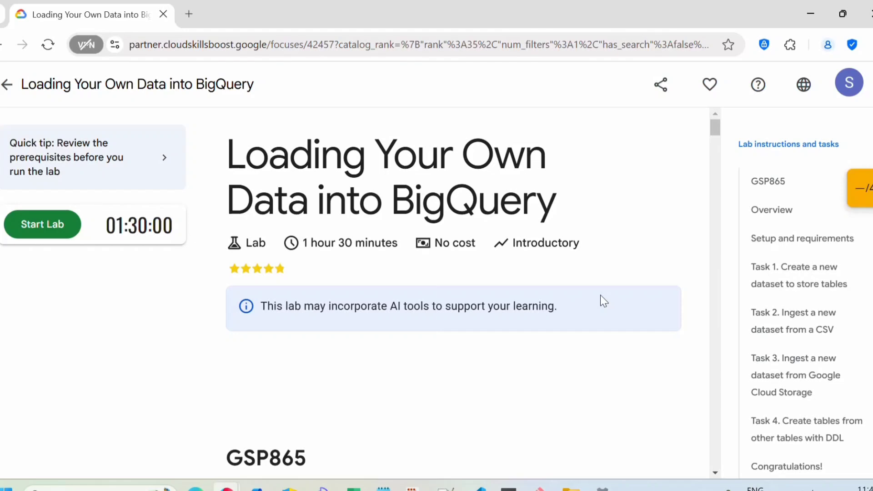
Start the timed lab and open the Google Cloud Console sign-in, bypassing the incognito warning
scroll(600, 296, "down", 3)
scroll(601, 296, "up", 3)
scroll(609, 306, "down", 3)
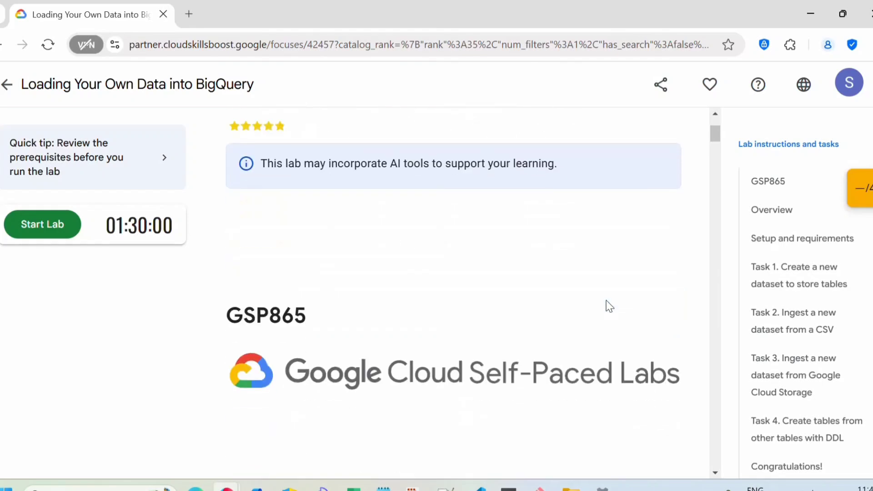
scroll(610, 306, "down", 10)
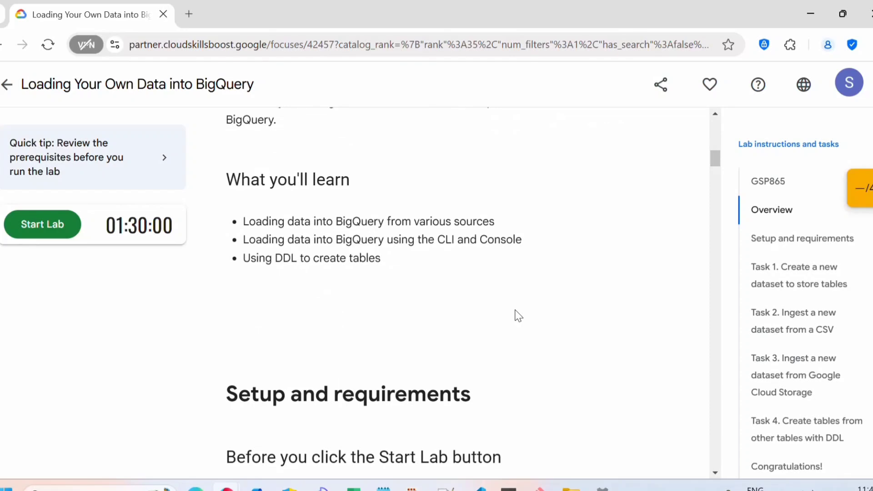
scroll(446, 308, "down", 10)
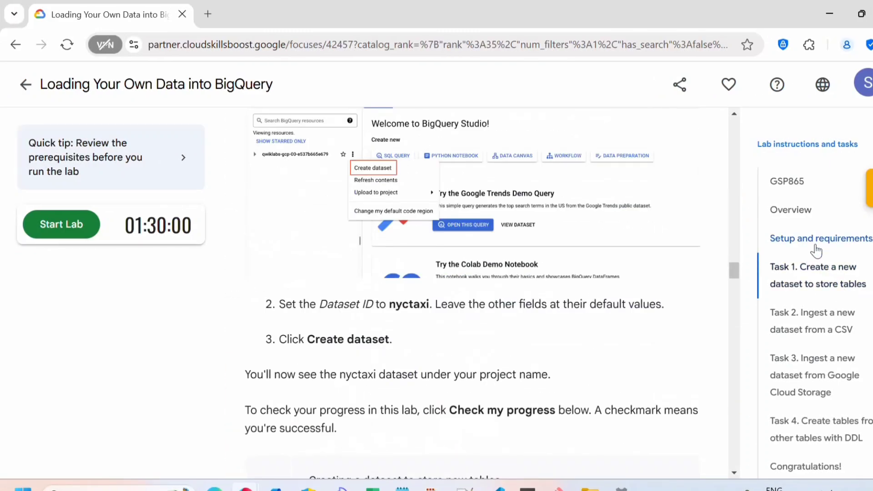
left_click(814, 245)
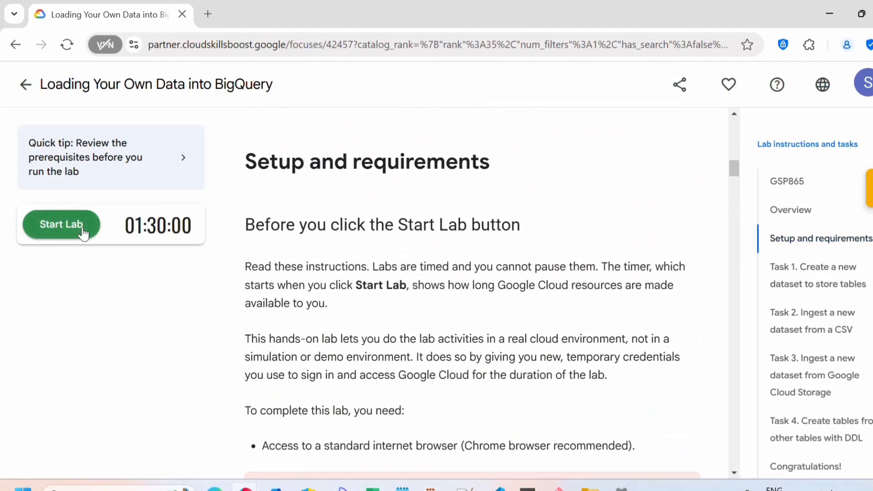
left_click(83, 234)
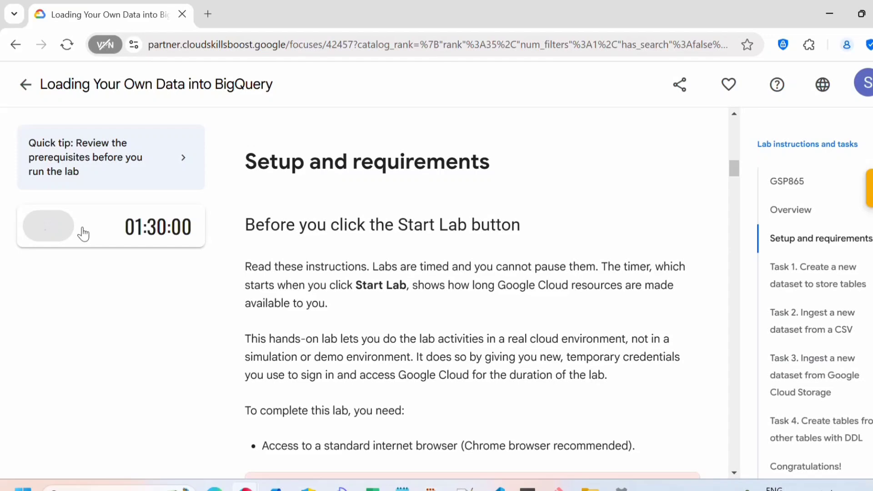
left_click(121, 288)
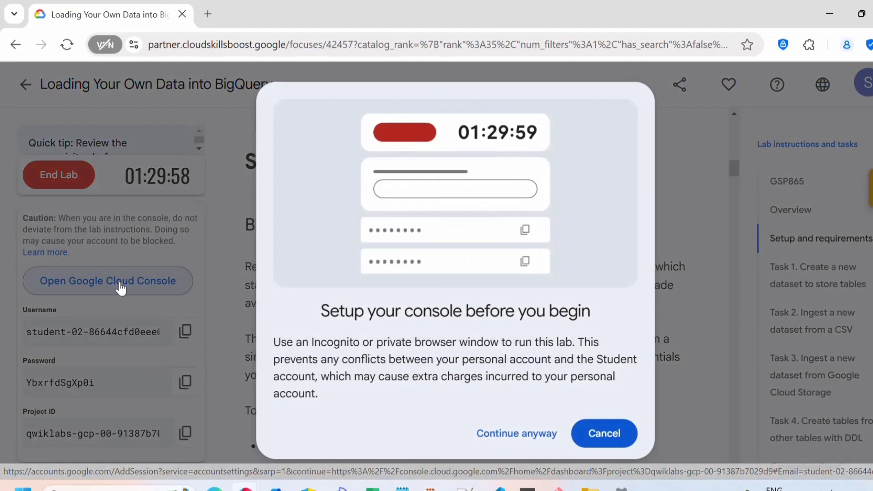
left_click(510, 433)
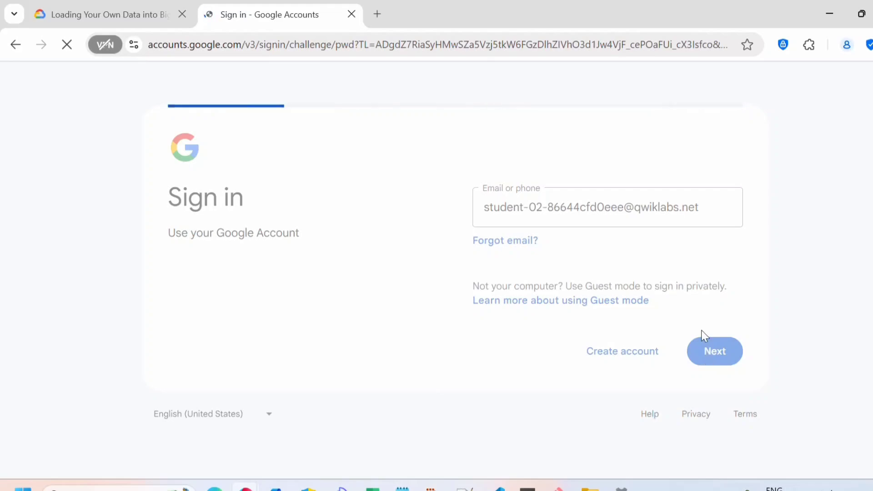
Sign in with the lab account password, then open BigQuery from the Navigation menu
key("ctrl+v")
left_click(715, 358)
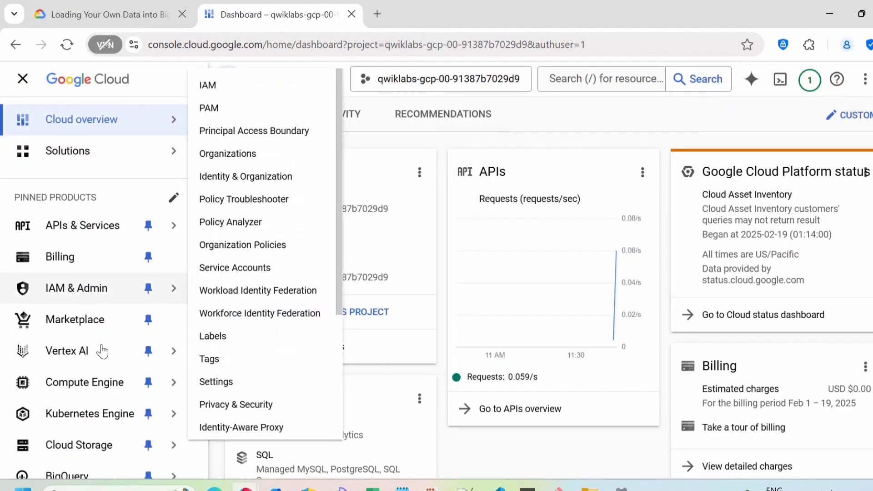
scroll(95, 352, "down", 1)
scroll(95, 352, "down", 5)
mouse_move(64, 273)
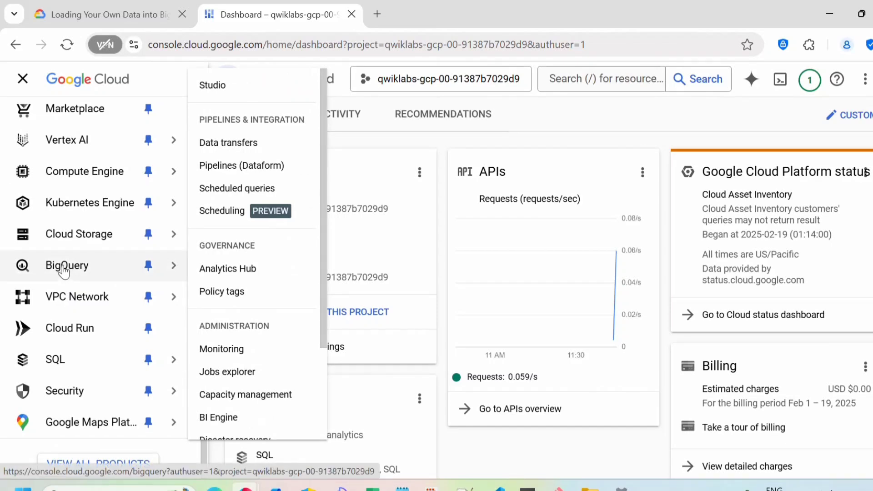
left_click(64, 268)
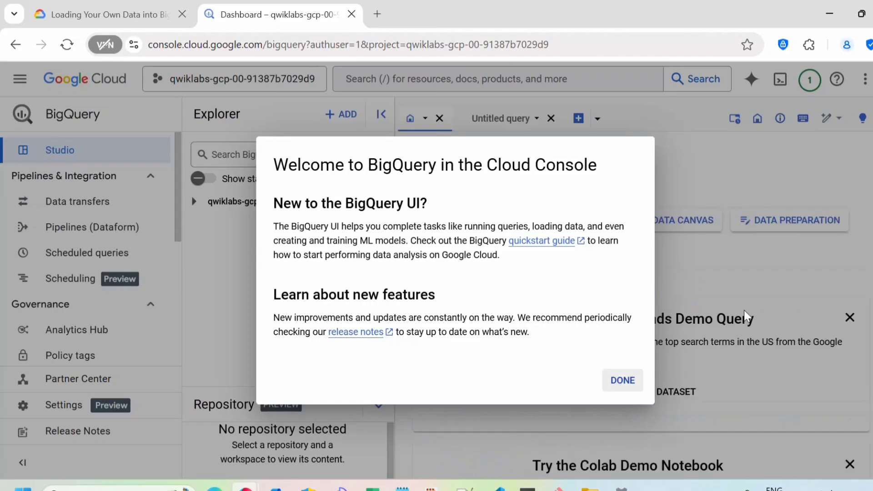
Dismiss the BigQuery welcome cards and start a new dataset under the lab project
left_click(746, 316)
left_click(851, 318)
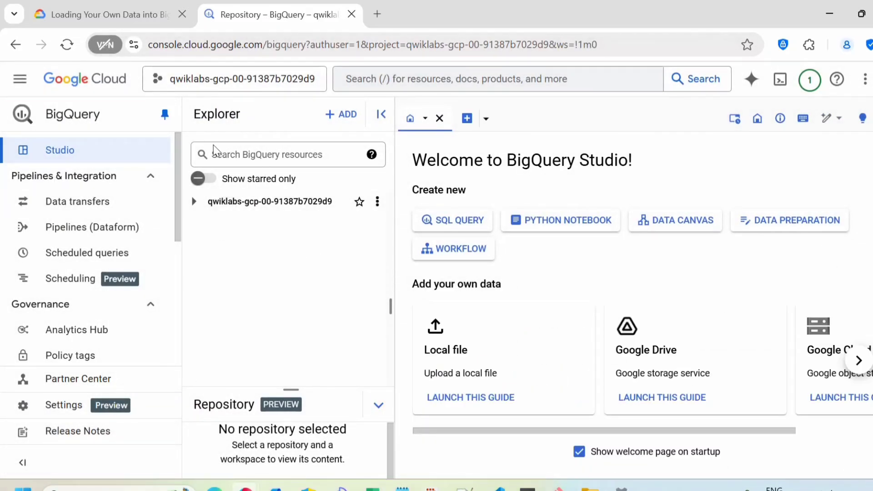
left_click(377, 206)
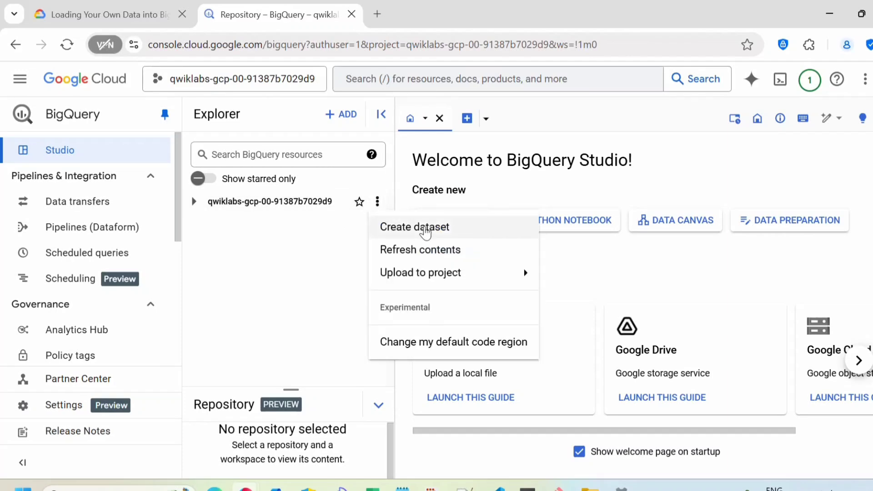
left_click(424, 229)
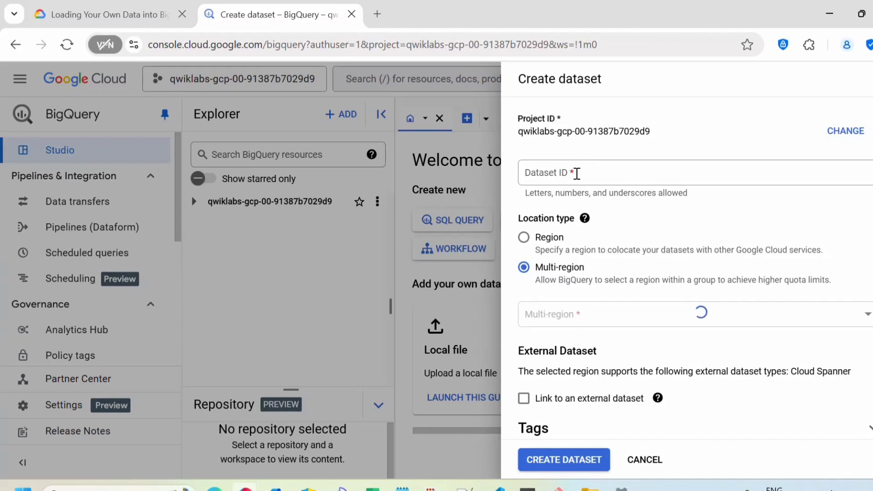
Copy nyctaxi from the instructions as the Dataset ID and create the dataset
left_click(113, 19)
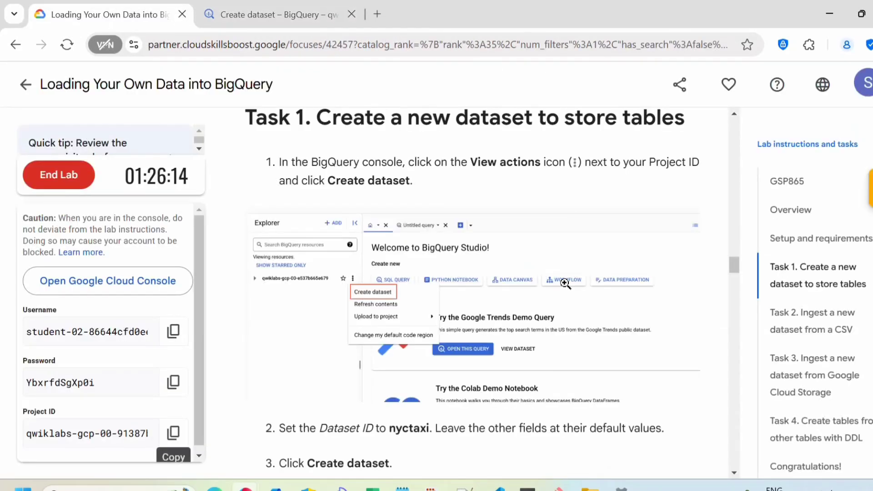
scroll(462, 330, "down", 3)
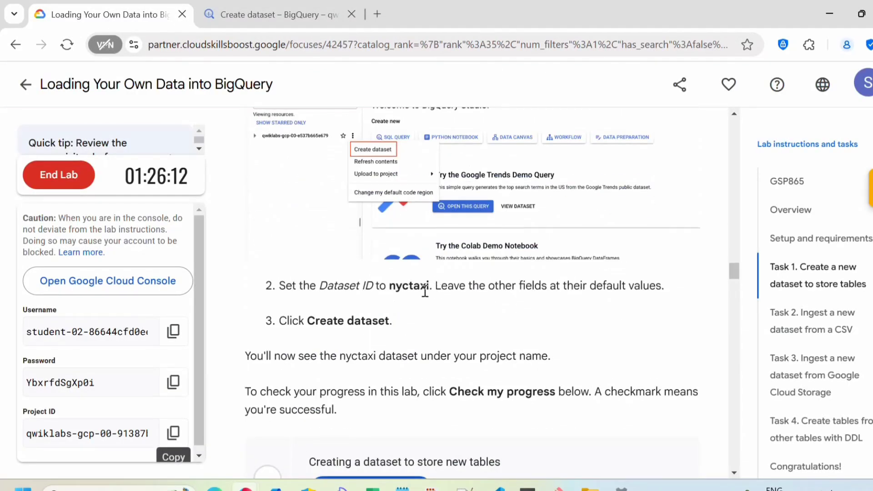
left_click_drag(434, 288, 389, 287)
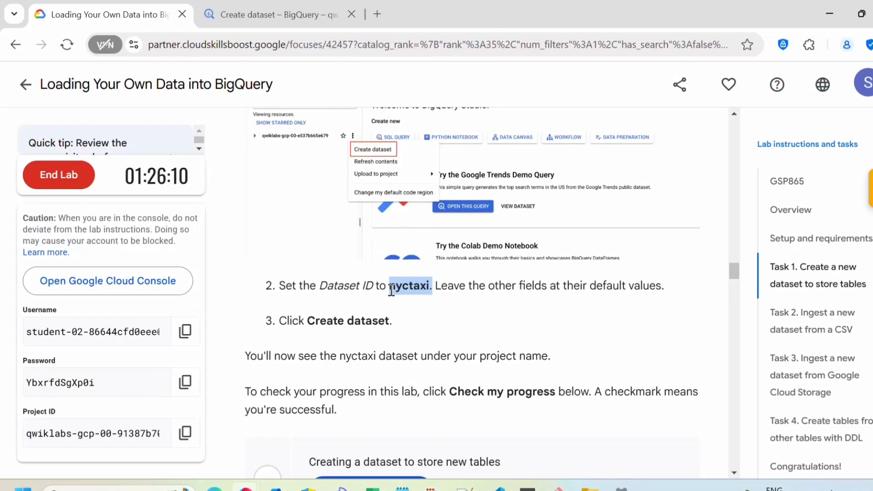
key("ctrl+c")
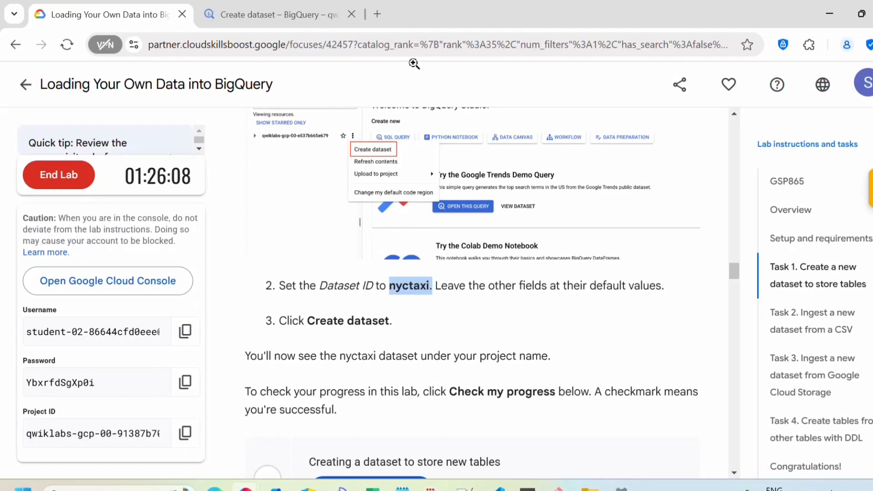
left_click(309, 14)
left_click(650, 175)
key("ctrl+v")
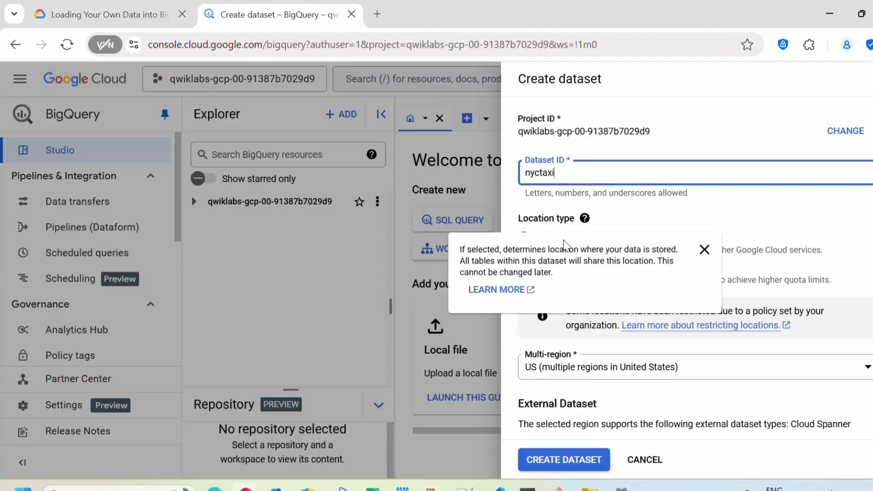
scroll(607, 282, "down", 3)
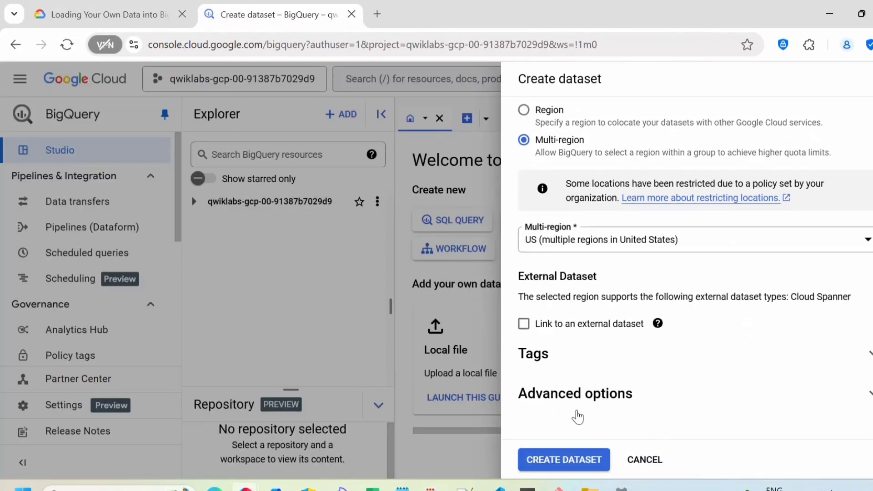
left_click(544, 461)
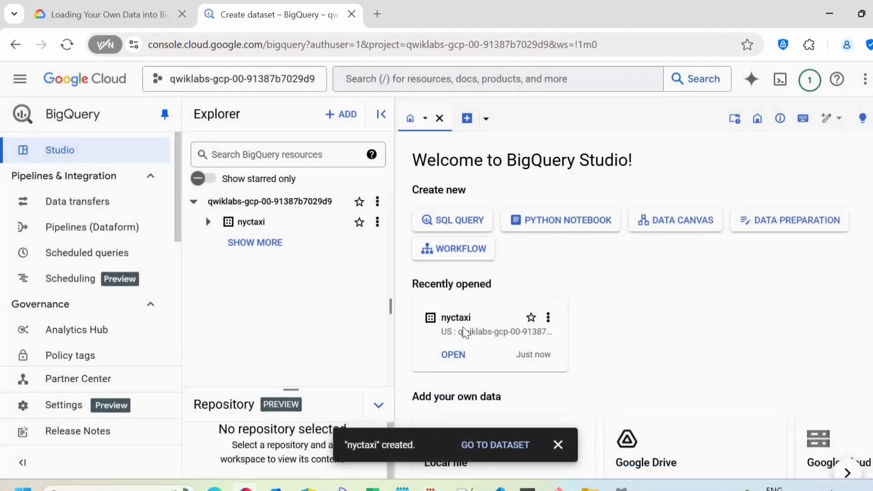
Dismiss the dataset notification and have the lab verify the nyctaxi dataset
left_click(558, 445)
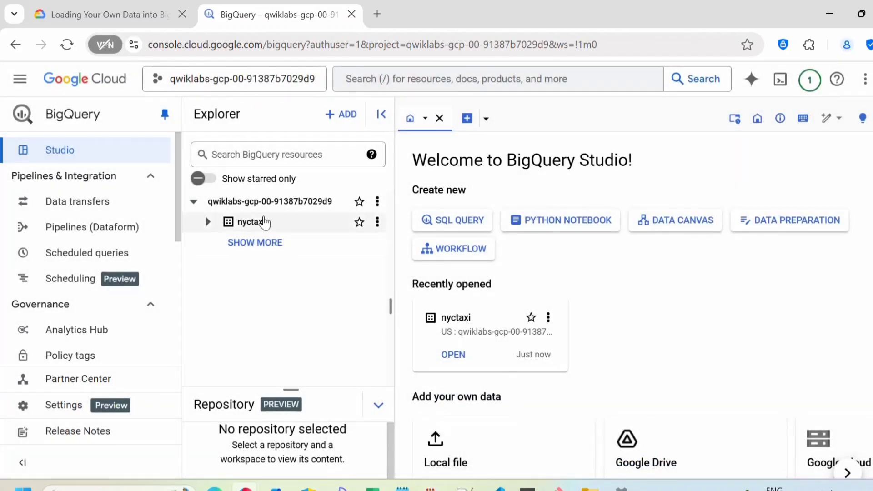
left_click(124, 6)
scroll(371, 292, "down", 3)
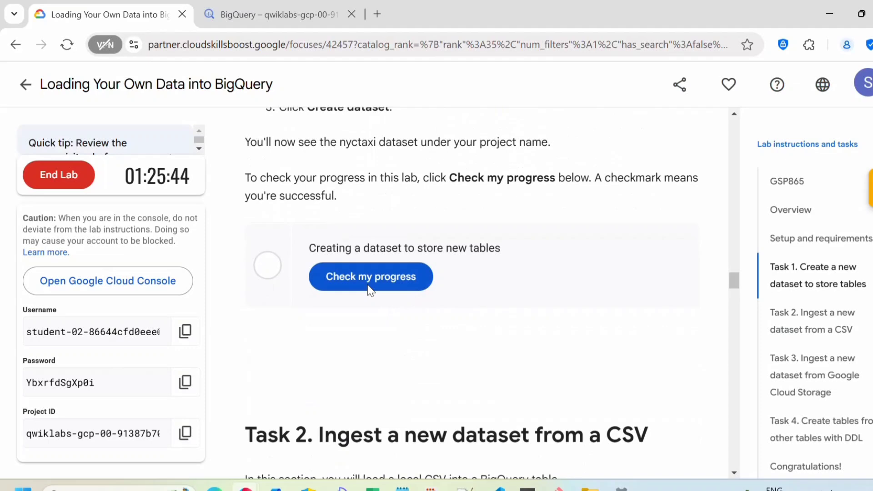
left_click(405, 277)
Download nyc_tlc_yellow_trips_2018_subset_1.csv from Task 2 and confirm the download finished
scroll(560, 331, "down", 2)
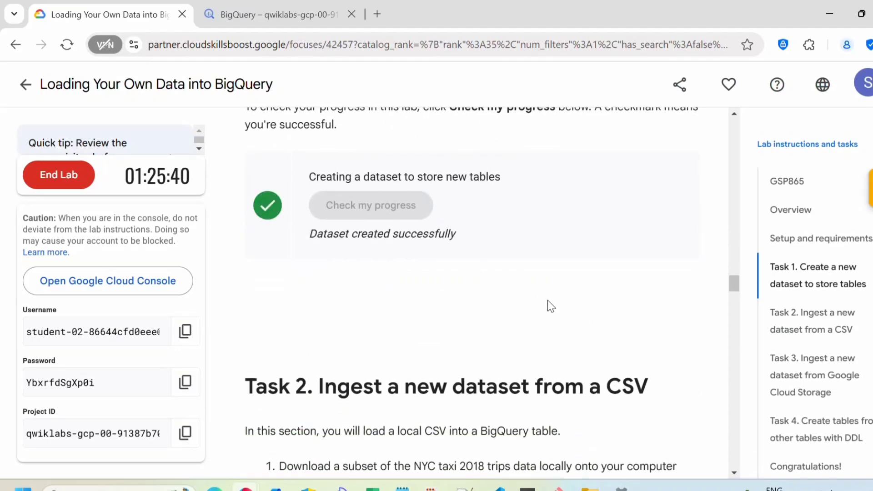
scroll(548, 300, "down", 3)
scroll(551, 308, "down", 2)
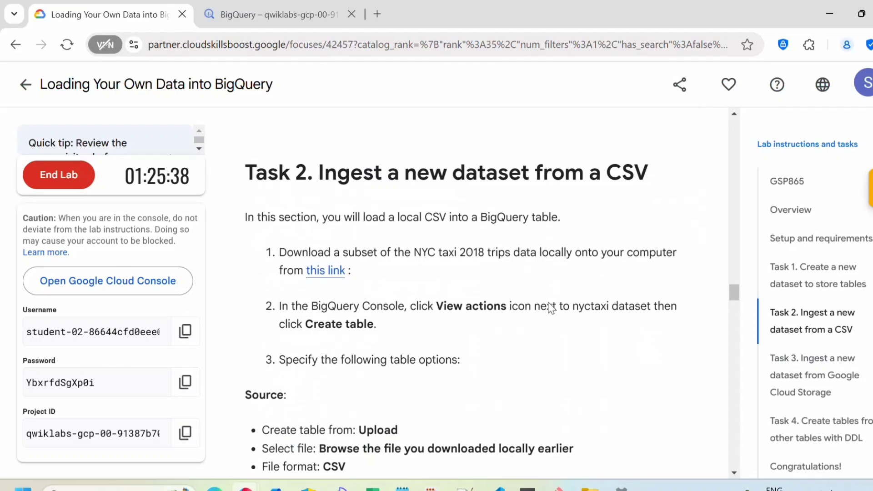
scroll(551, 308, "down", 1)
scroll(551, 308, "up", 1)
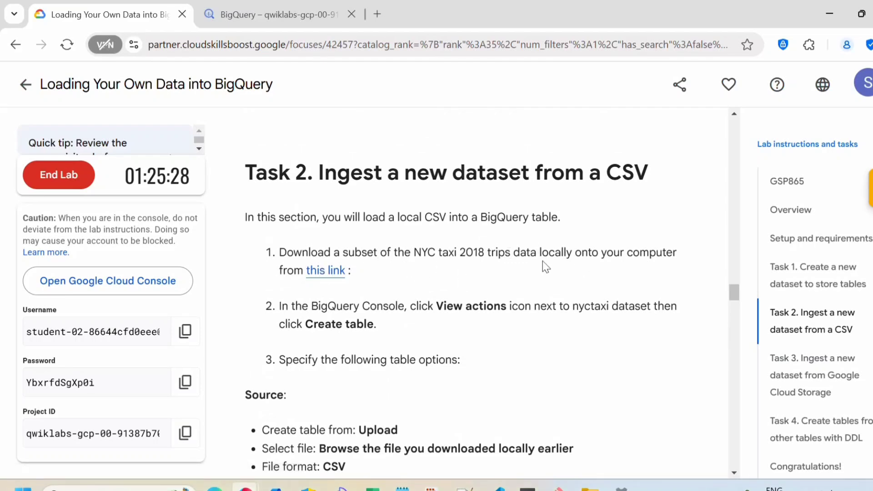
left_click(327, 272)
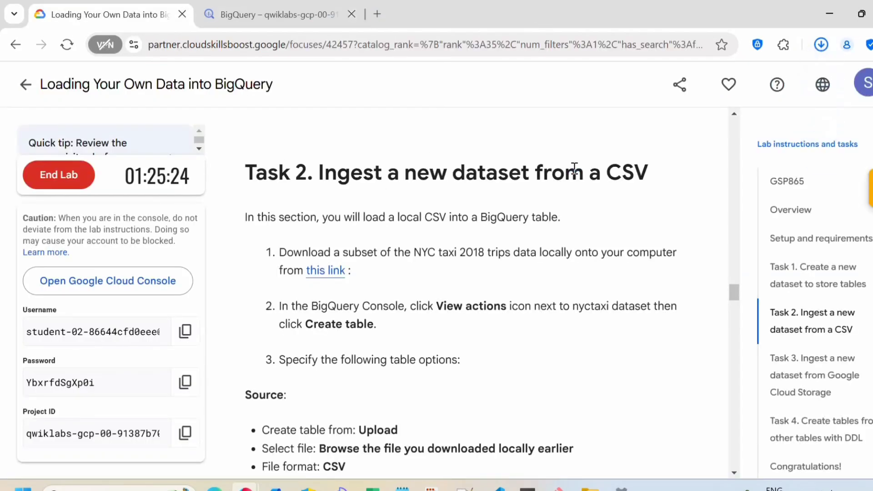
left_click(822, 45)
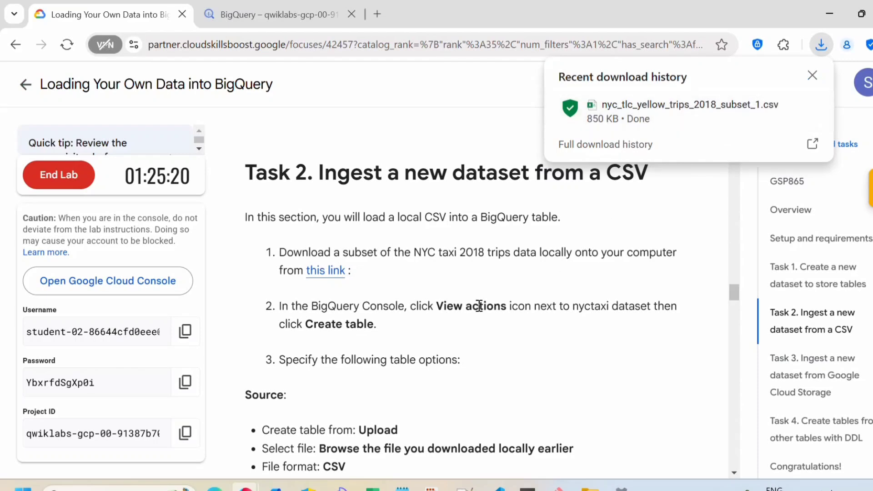
left_click(459, 330)
scroll(460, 337, "down", 1)
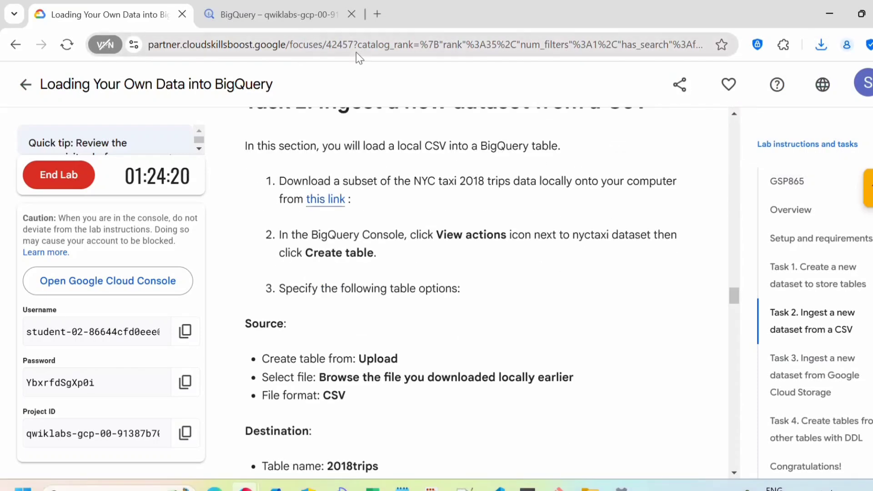
Begin a new table in nyctaxi, checking the instructions for the source file and name 2018trips
left_click(287, 14)
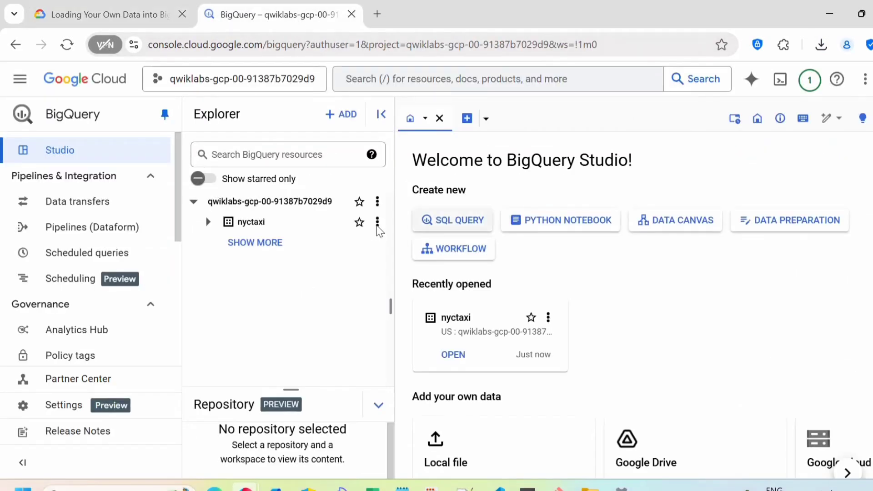
left_click(378, 223)
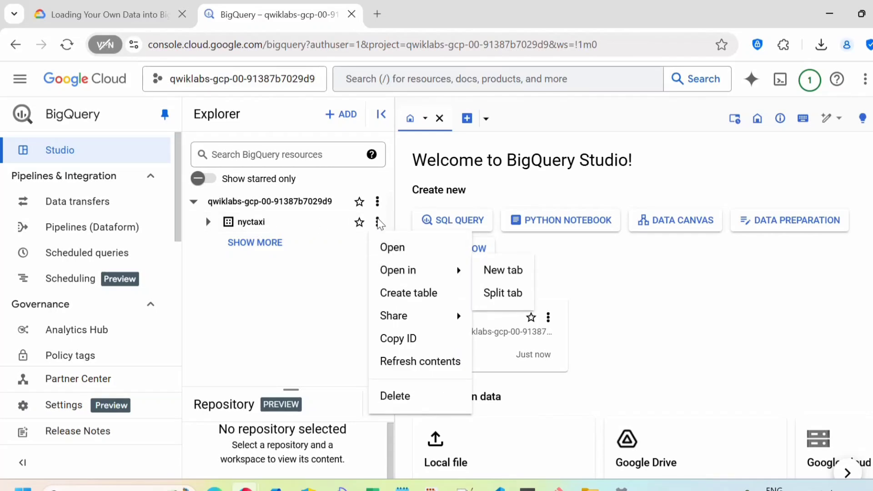
left_click(414, 293)
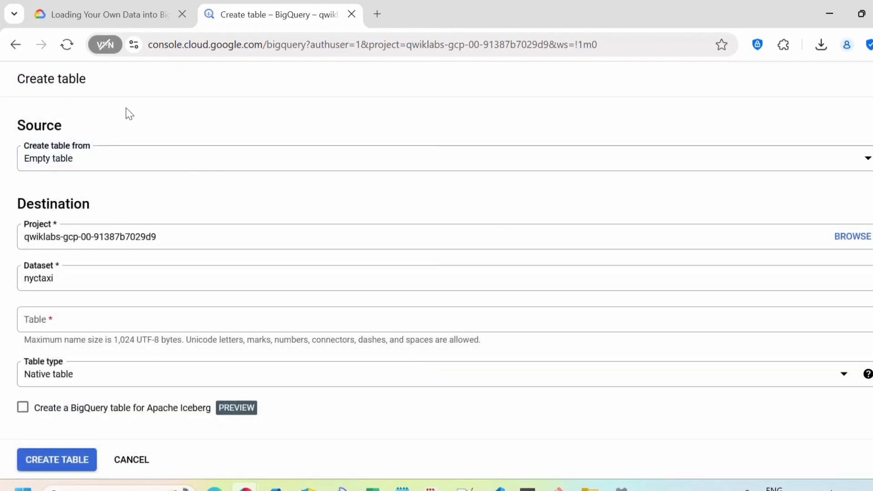
left_click(93, 14)
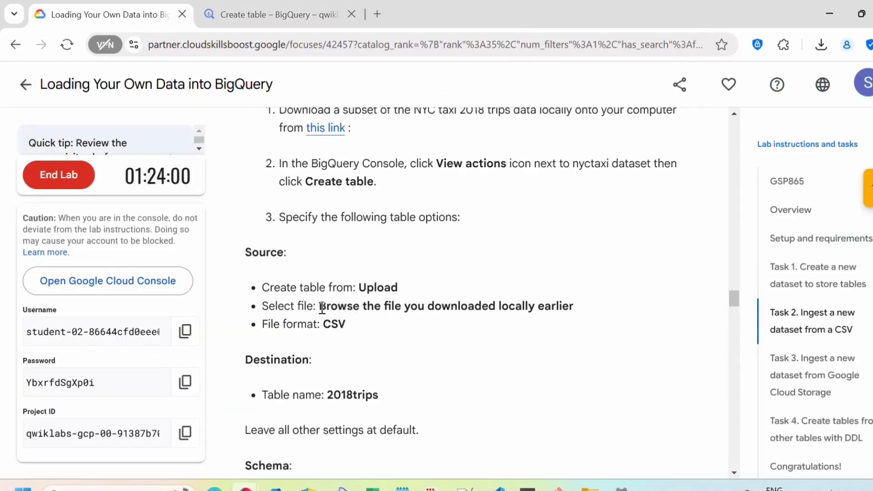
left_click_drag(321, 306, 574, 306)
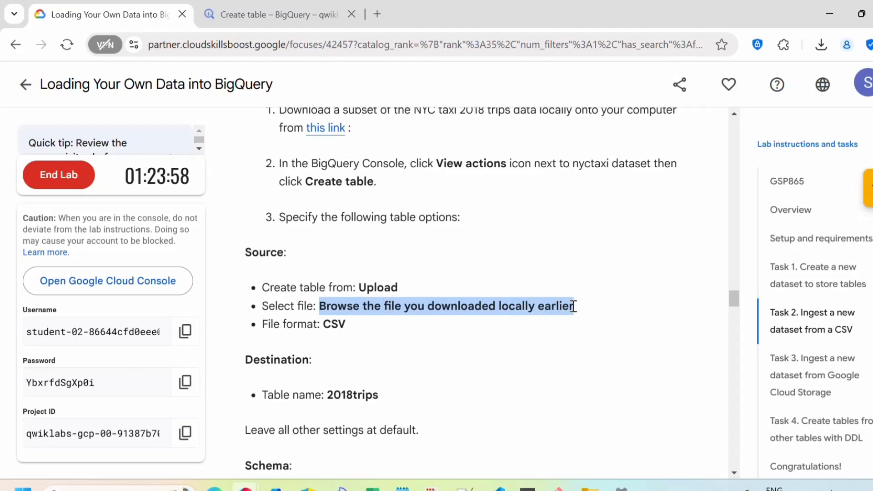
left_click(435, 339)
scroll(435, 340, "down", 3)
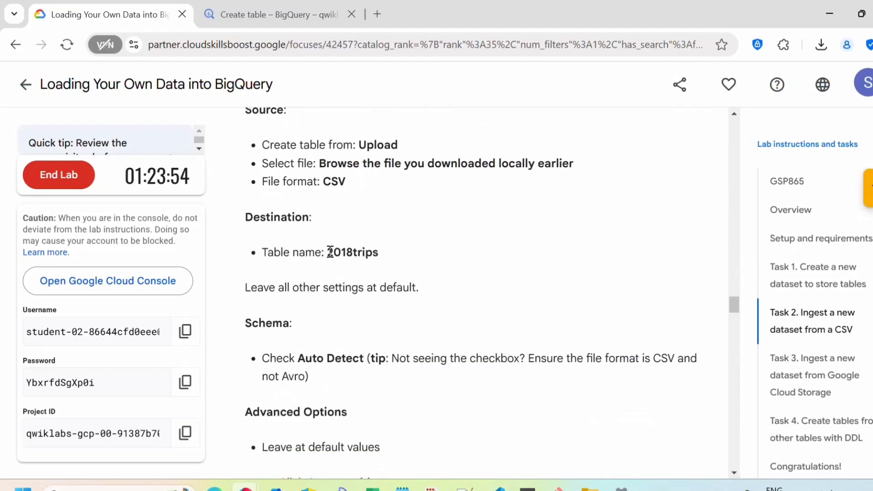
left_click_drag(380, 252, 327, 251)
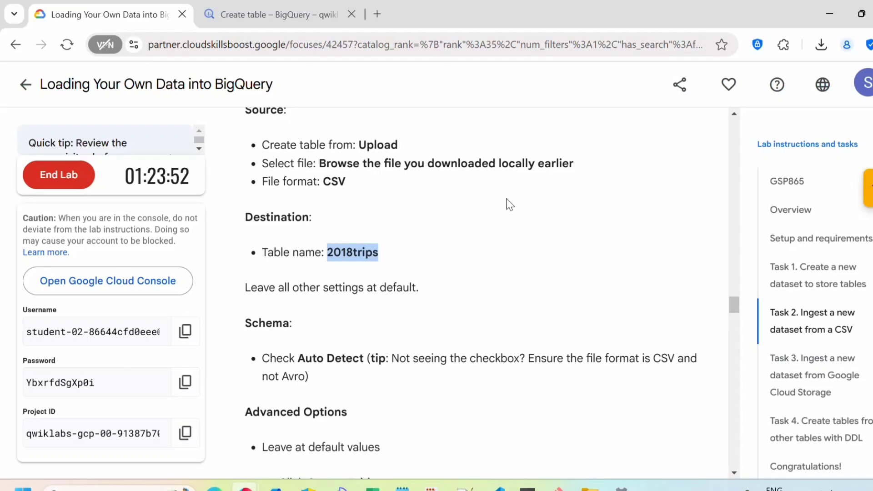
left_click(266, 7)
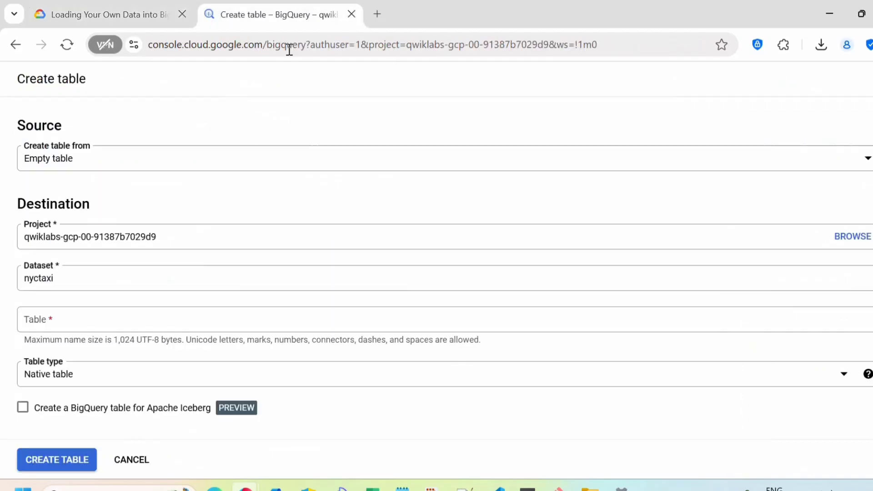
Set the table source to Upload with the downloaded 2018 taxi trips CSV
left_click(95, 156)
left_click(86, 134)
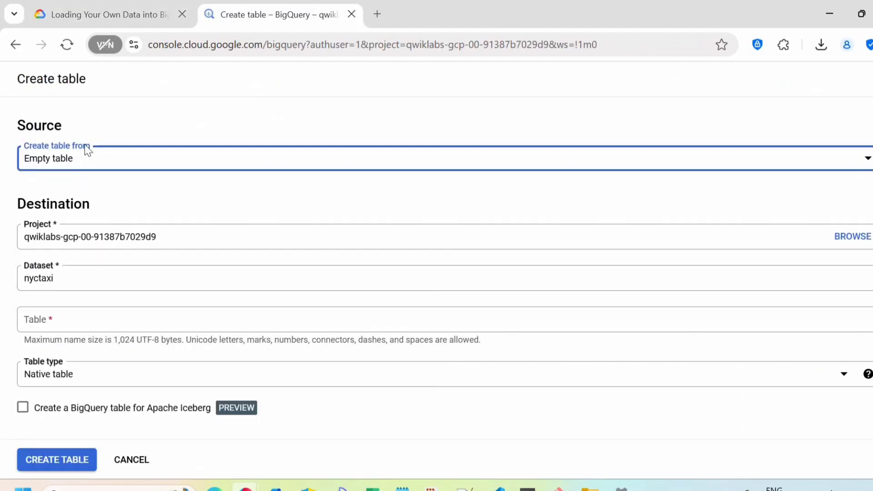
left_click(84, 160)
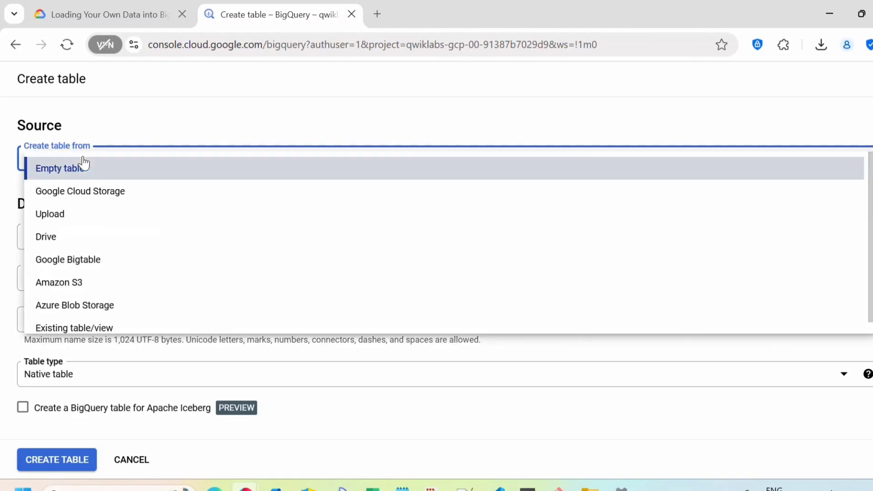
left_click(60, 223)
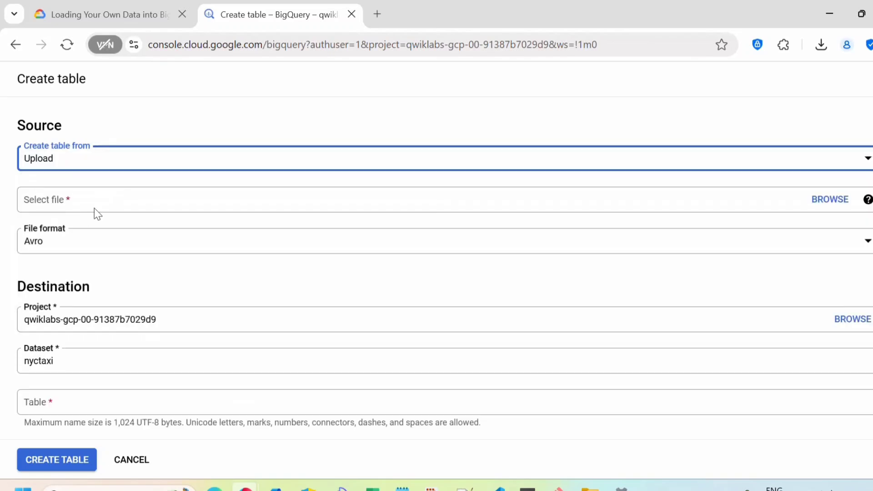
left_click(103, 200)
left_click(830, 199)
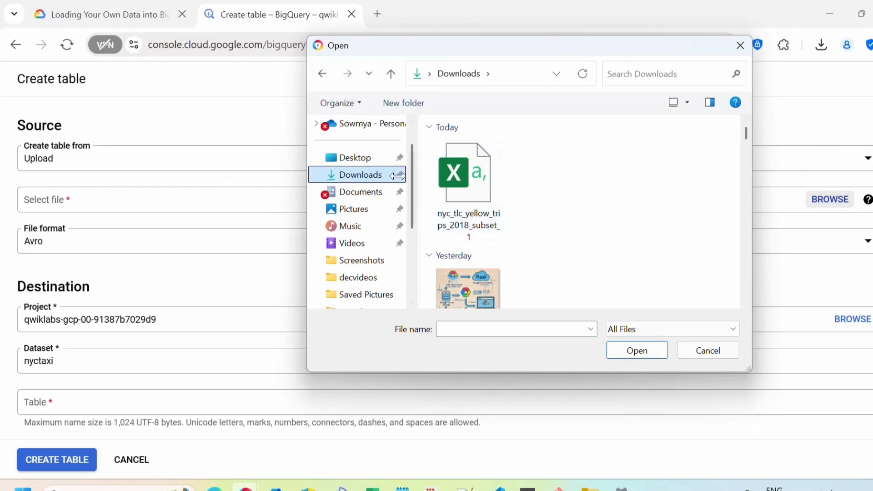
left_click(461, 191)
left_click(637, 350)
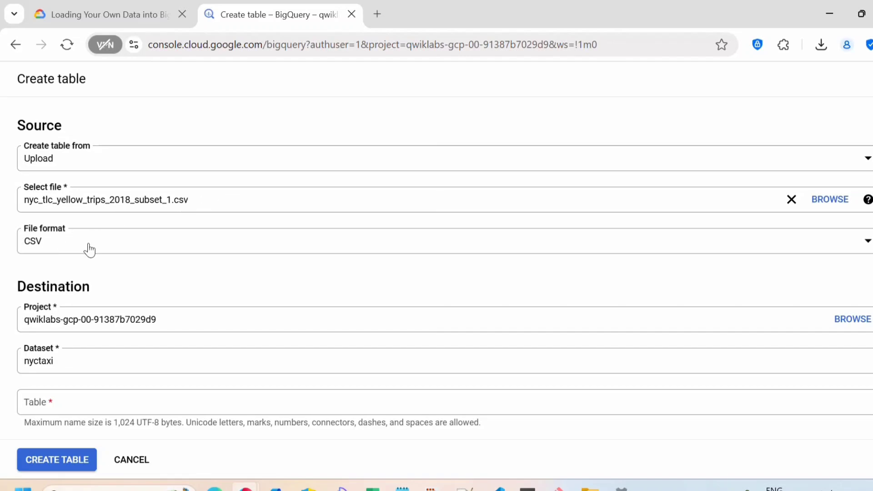
Name the table 2018trips and enable schema auto-detect
scroll(118, 237, "down", 3)
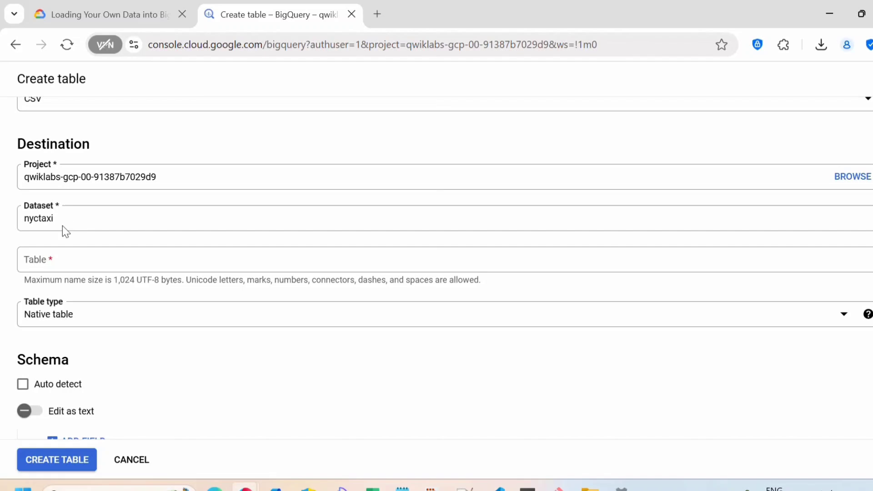
scroll(63, 227, "down", 2)
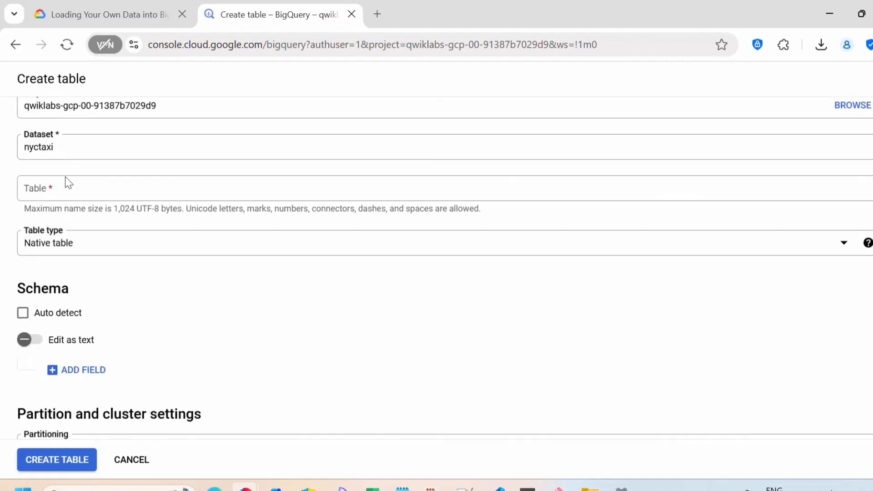
left_click(37, 189)
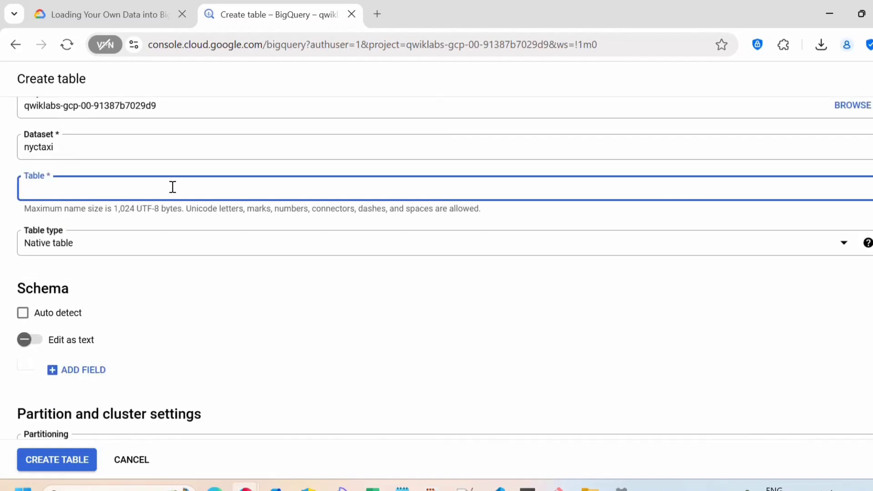
type("2018trips")
scroll(53, 268, "down", 2)
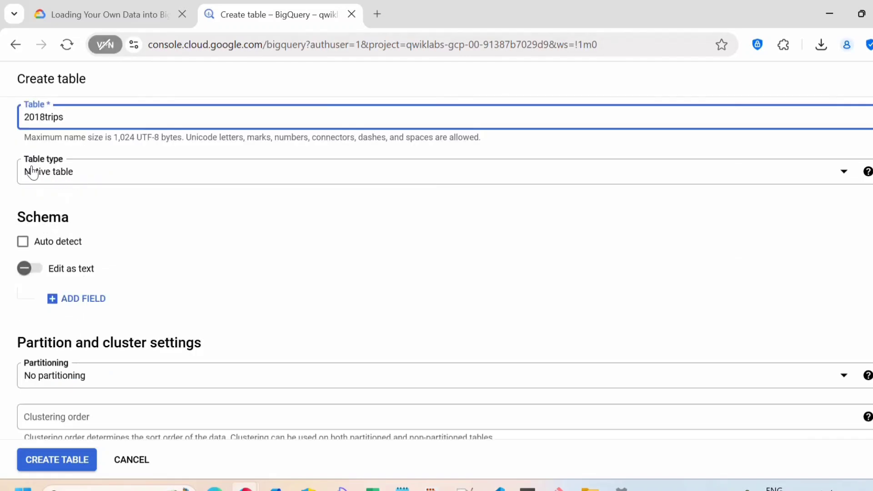
left_click(24, 243)
scroll(138, 289, "down", 3)
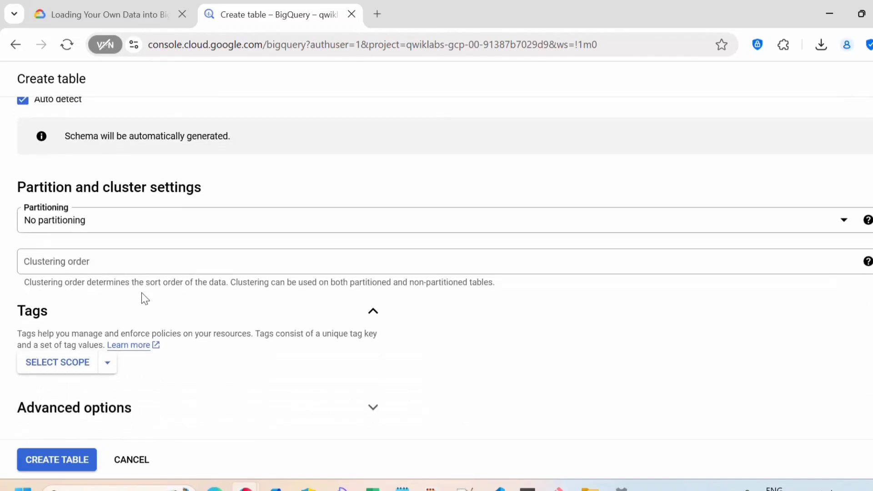
scroll(141, 293, "down", 1)
Create the 2018trips table and dismiss the confirmation notice
left_click(47, 464)
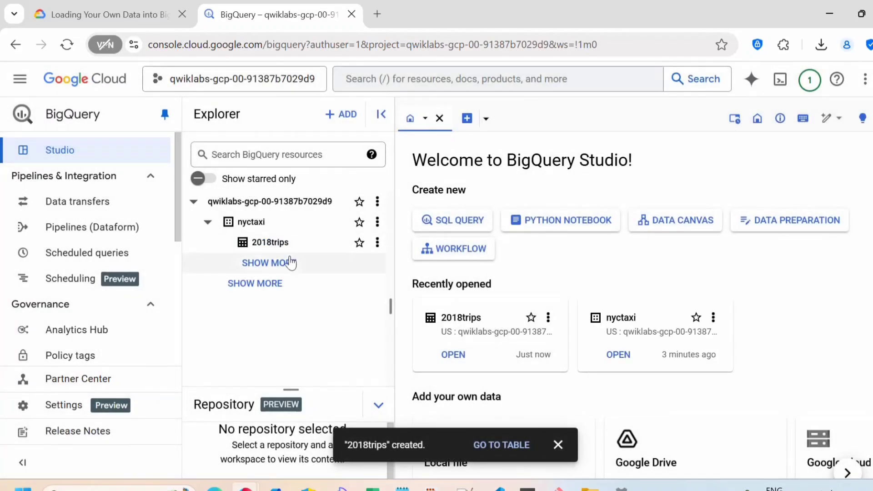
scroll(691, 348, "down", 2)
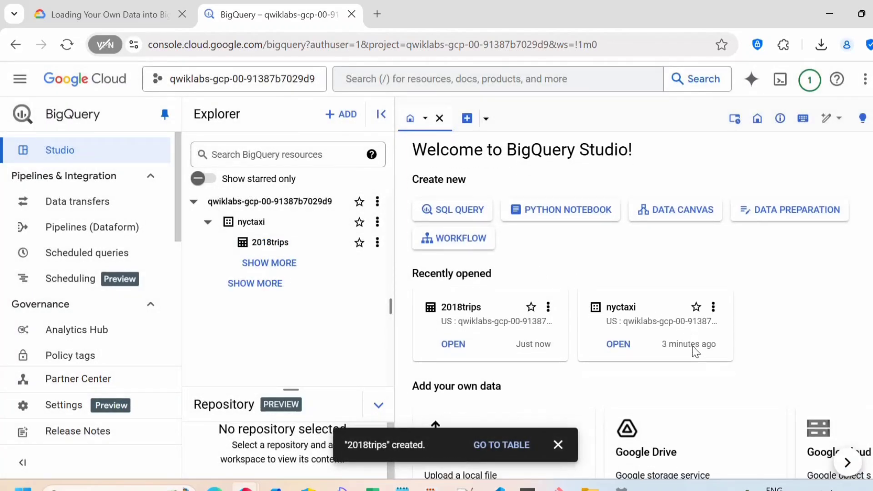
left_click(558, 445)
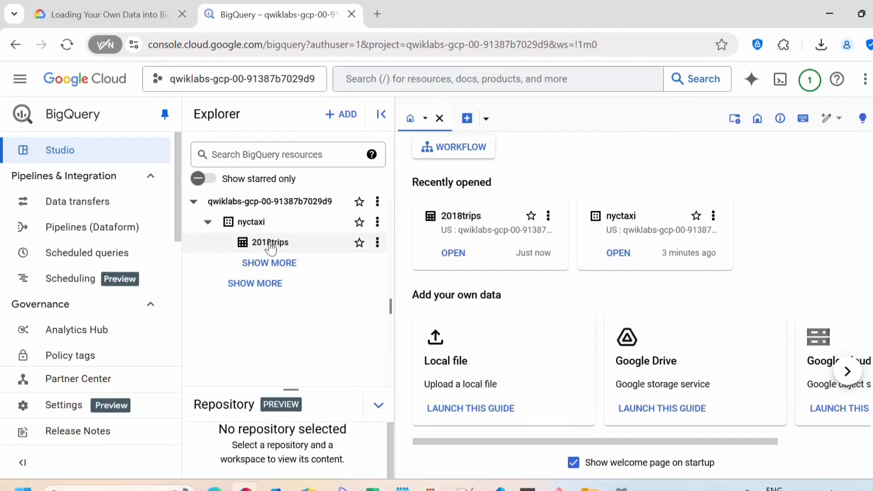
Check the 2018trips Details tab showing 10,018 rows, then return to the lab
left_click(267, 242)
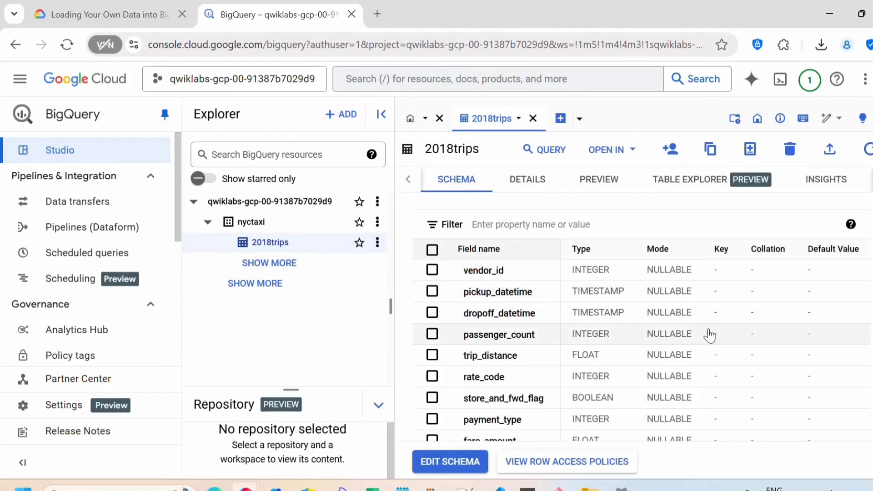
left_click(527, 181)
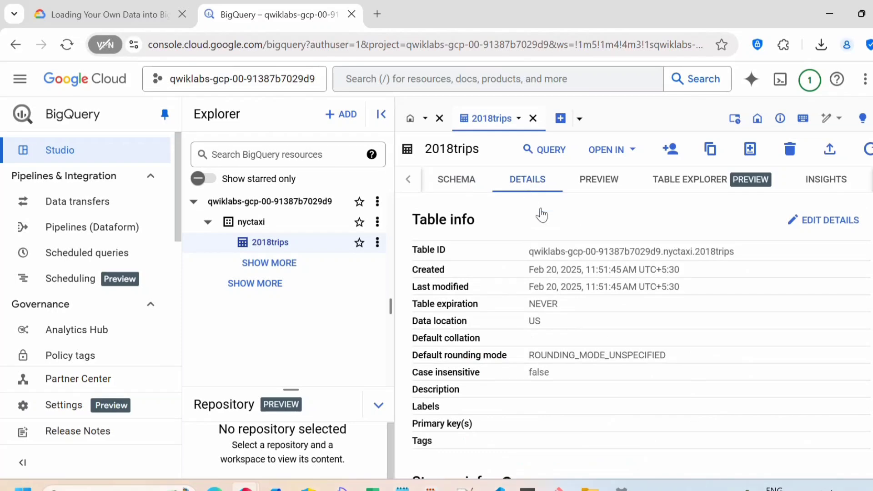
scroll(604, 312, "down", 5)
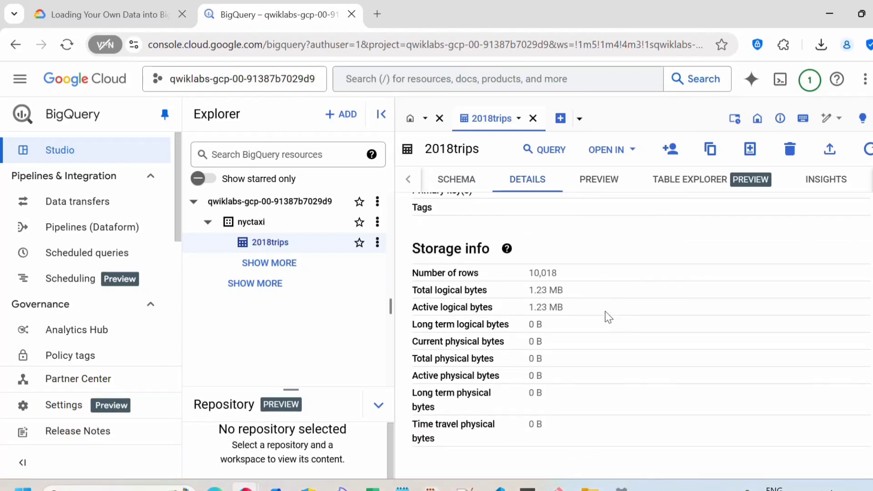
left_click_drag(562, 275, 534, 272)
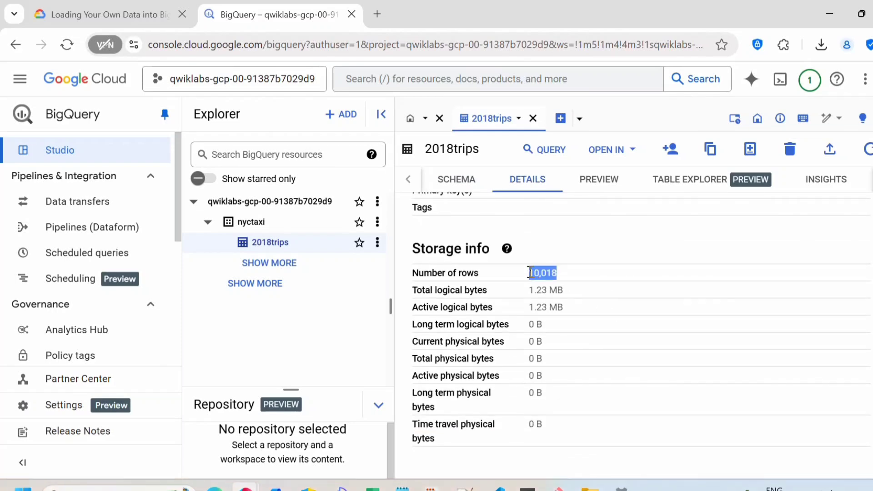
left_click(114, 14)
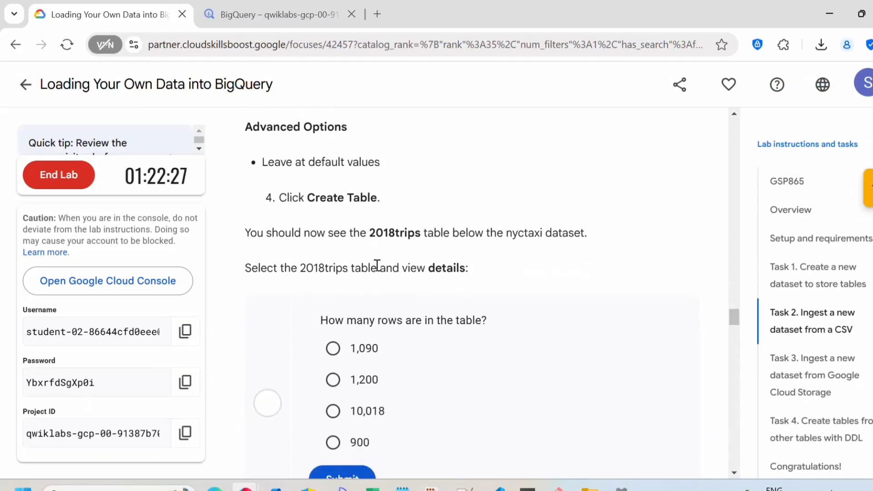
Reconfirm the 10,018 row count and submit 10,018 as the quiz answer
scroll(377, 265, "down", 2)
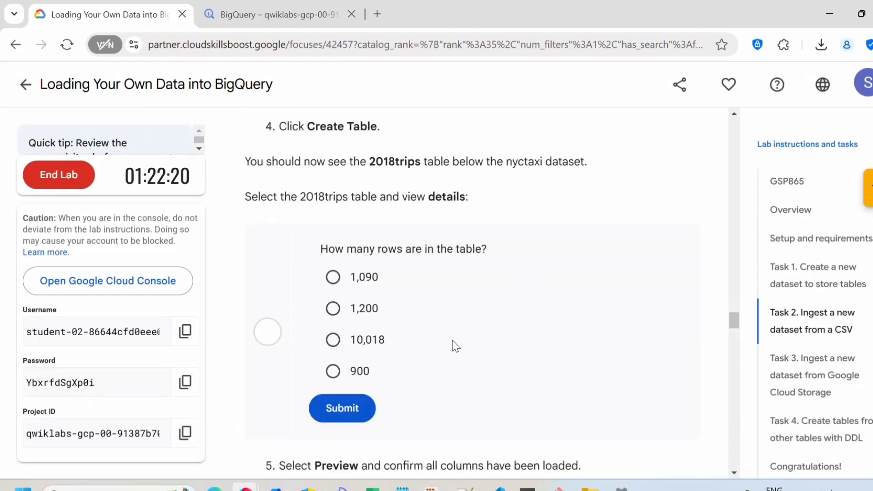
left_click(238, 14)
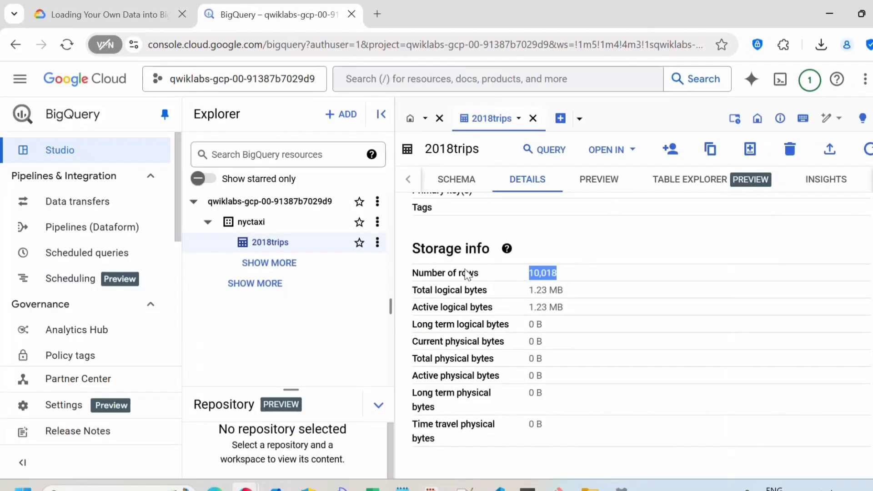
scroll(469, 273, "up", 5)
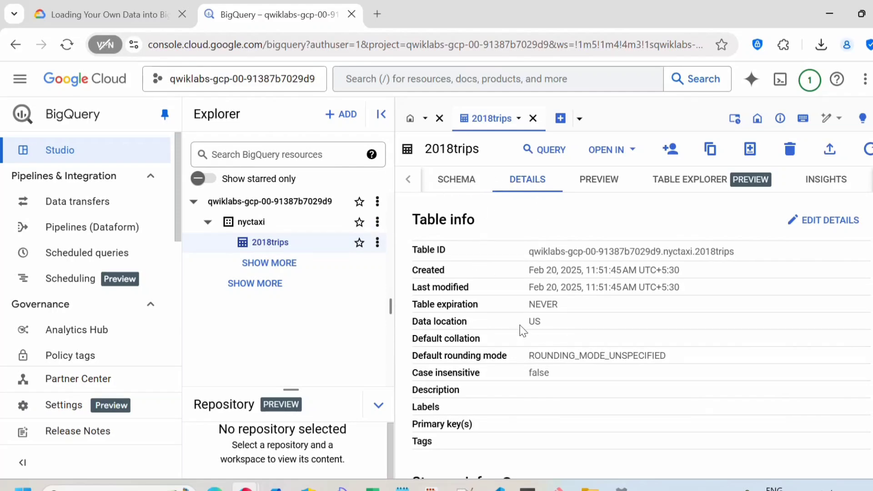
scroll(526, 334, "down", 2)
scroll(525, 334, "down", 2)
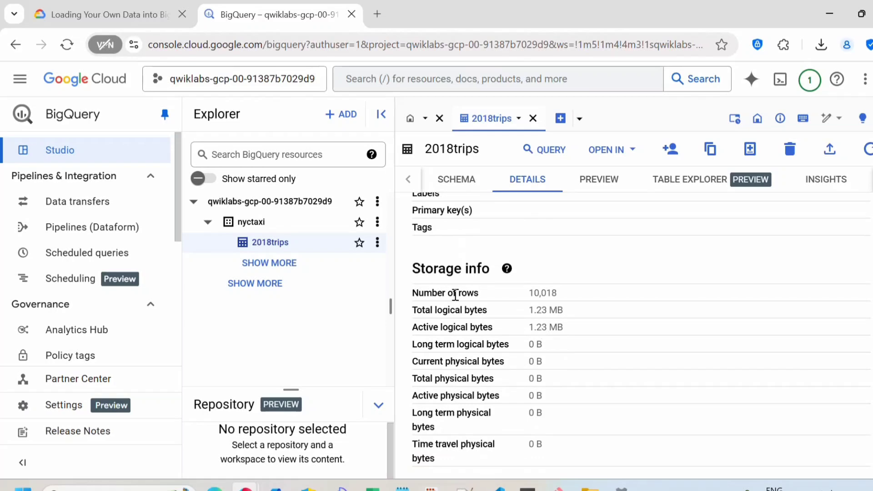
left_click_drag(526, 293, 559, 292)
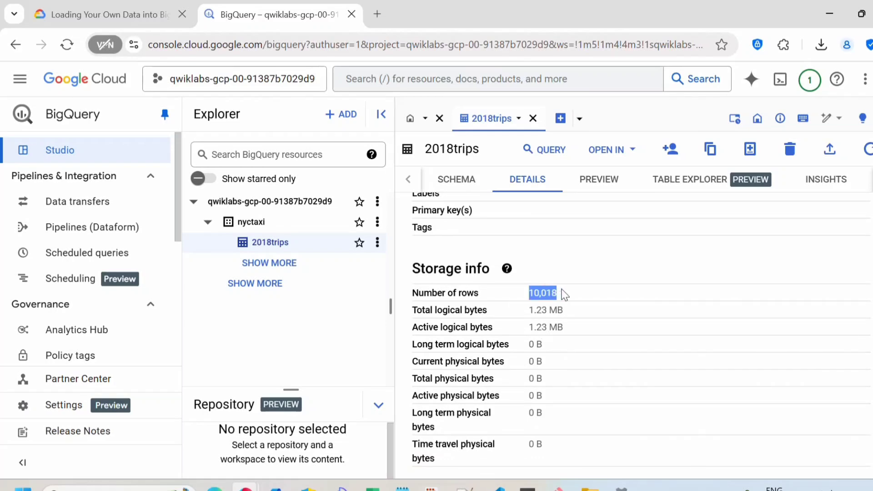
left_click(105, 14)
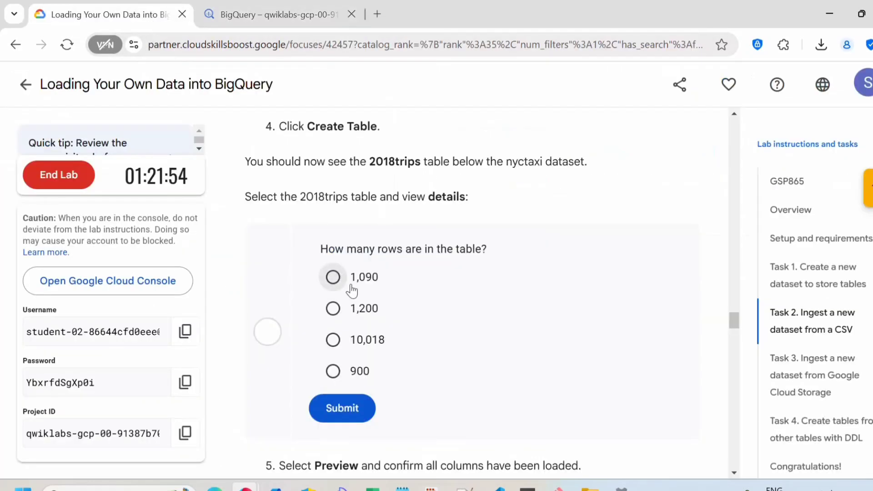
left_click(357, 344)
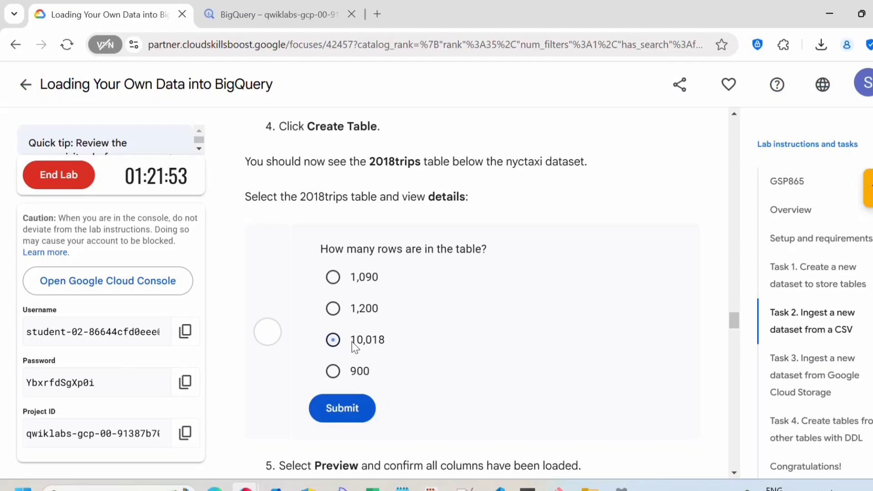
left_click(332, 421)
Copy the lab's top-five most expensive trips query and return to BigQuery
scroll(432, 368, "down", 4)
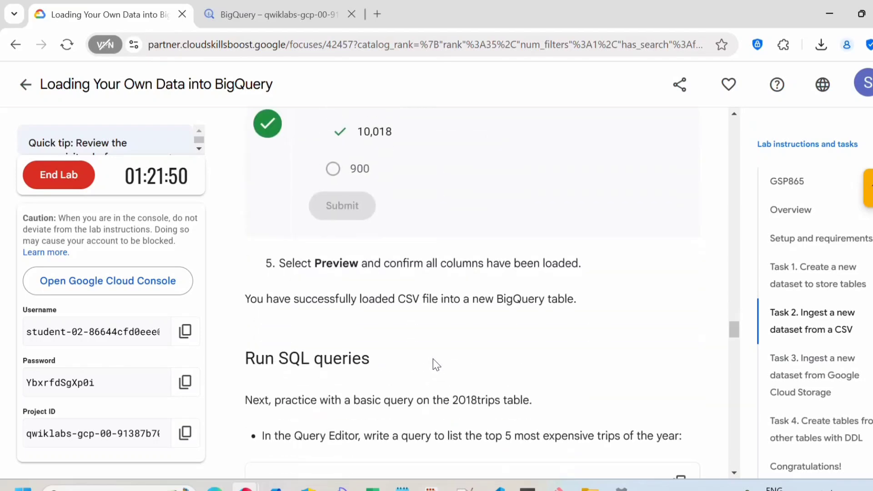
scroll(436, 365, "down", 2)
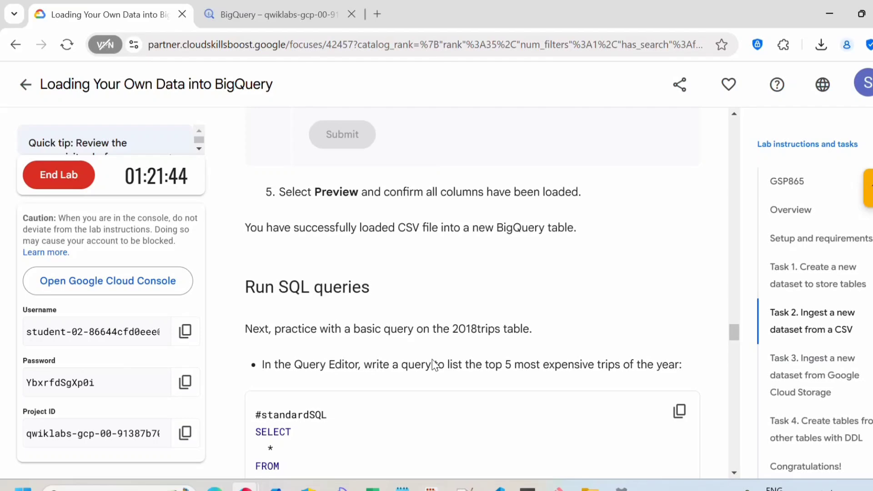
scroll(433, 364, "down", 3)
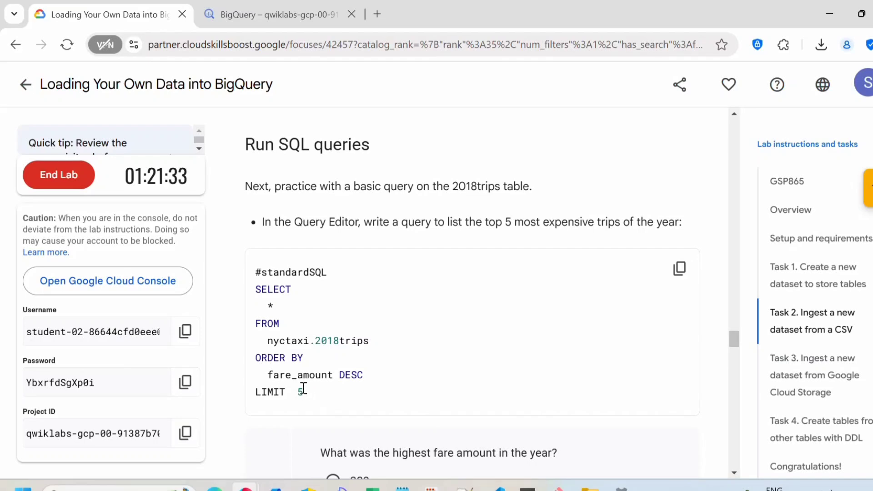
scroll(327, 338, "down", 2)
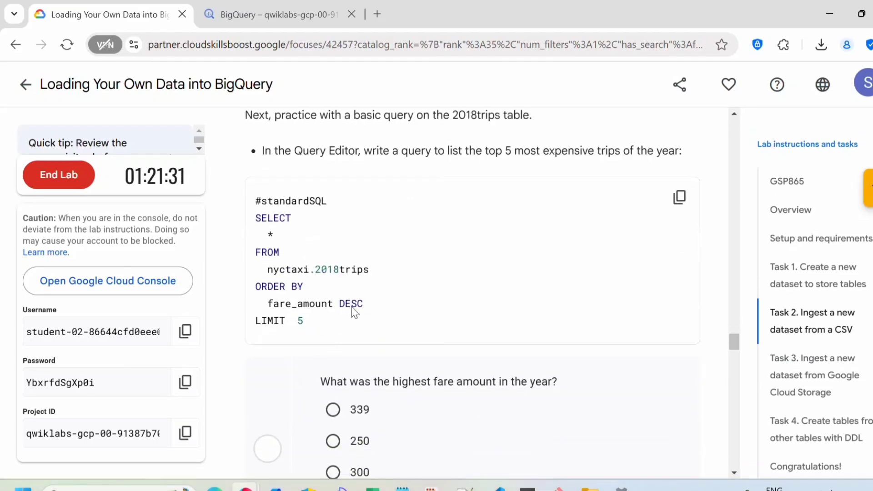
left_click(680, 198)
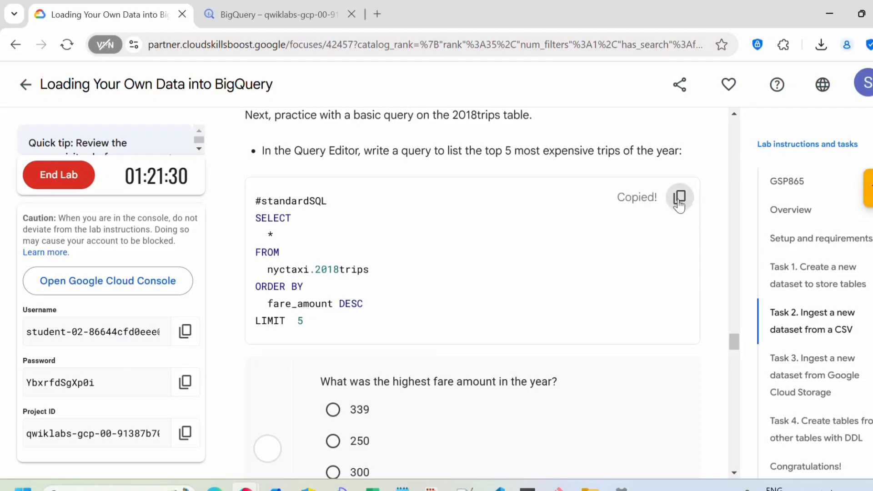
left_click(293, 7)
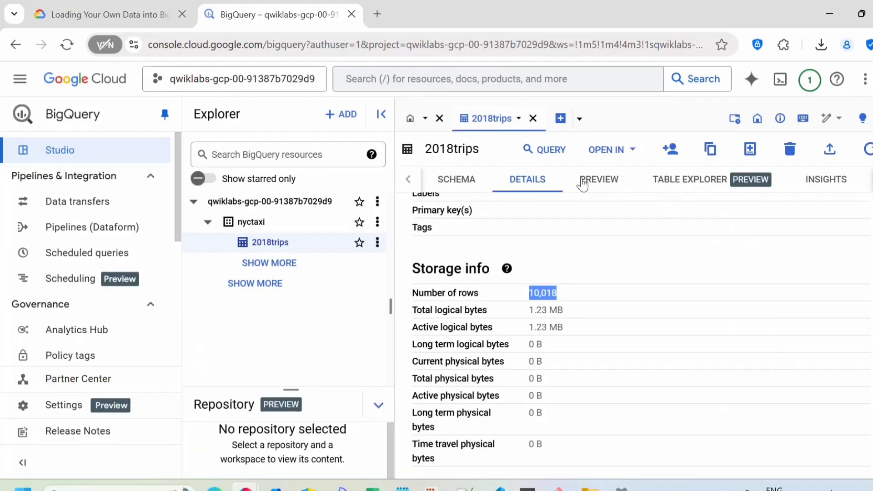
Replace the default query on 2018trips with the copied top-five fare_amount SQL and run it
left_click(546, 154)
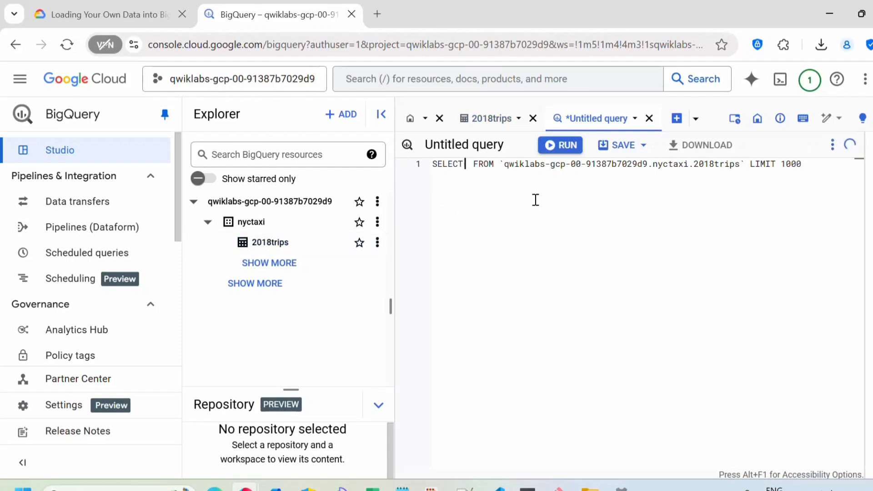
left_click(569, 223)
key("ctrl+a")
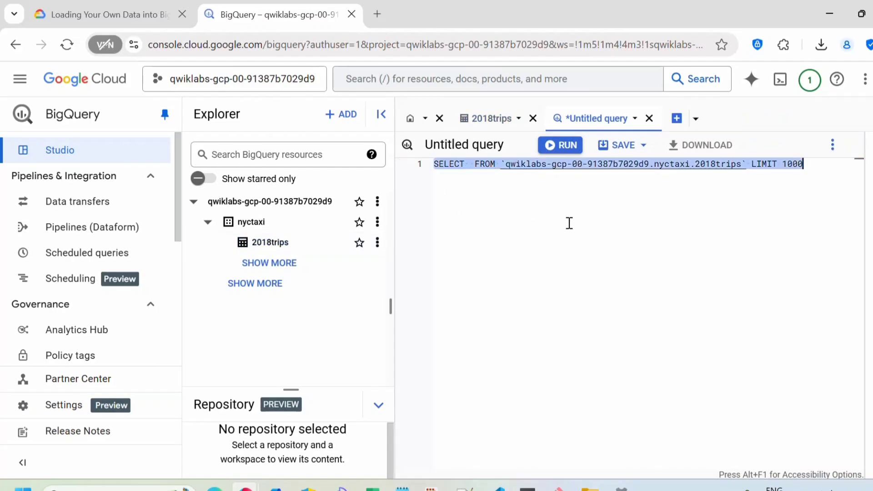
key("BackSpace")
type("#standardSQL SELECT   * FROM   nyctaxi.2018trips ORDER BY   fare_amount DESC LIMIT  5")
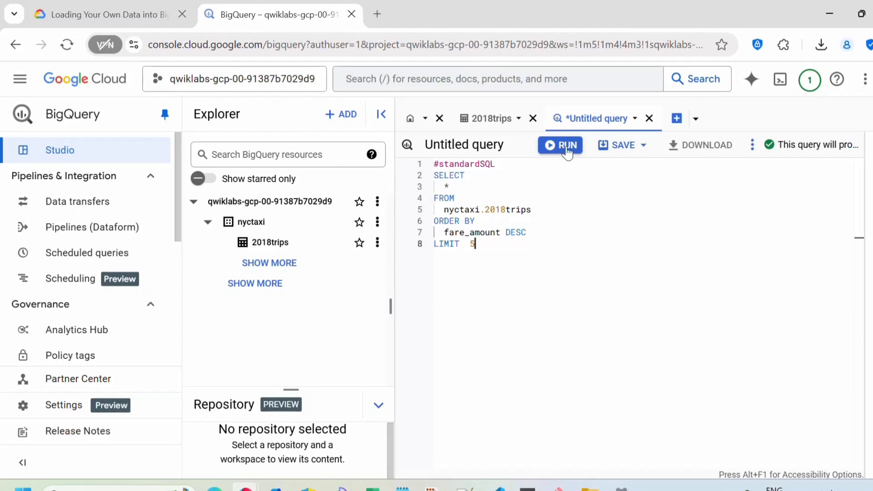
left_click(567, 152)
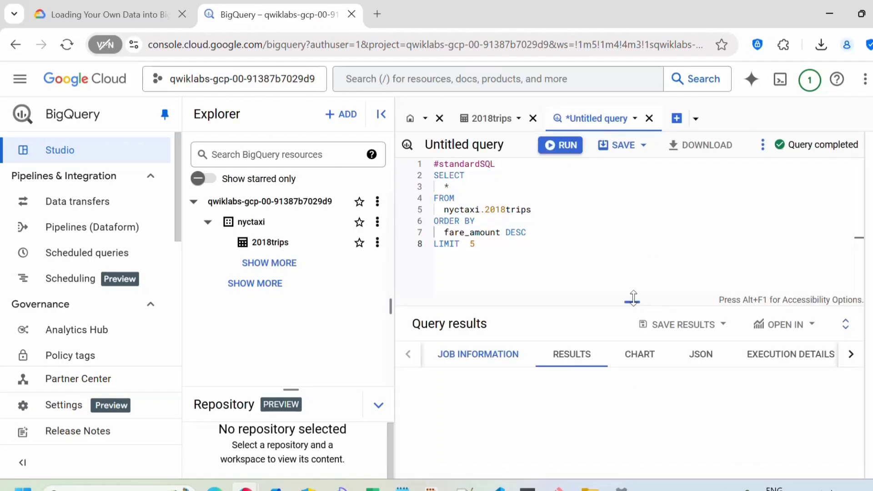
Enlarge the Query results panel to review the five returned rows
left_click_drag(635, 299, 628, 162)
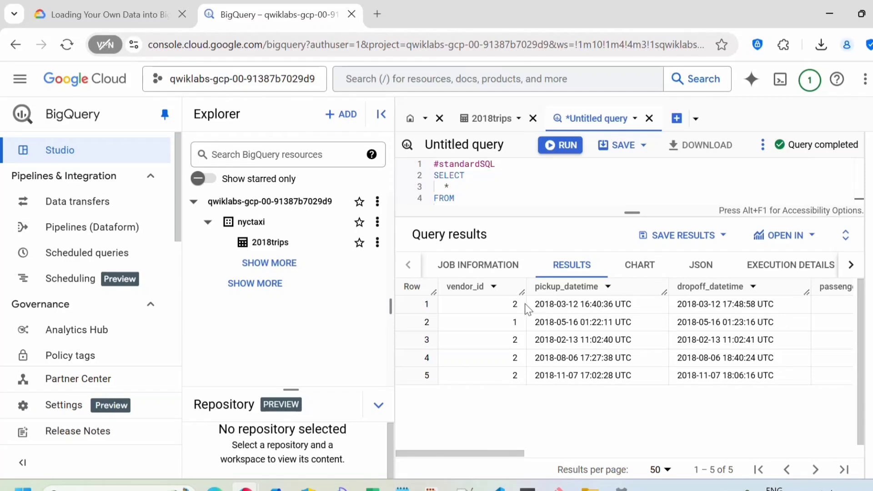
left_click_drag(501, 453, 584, 470)
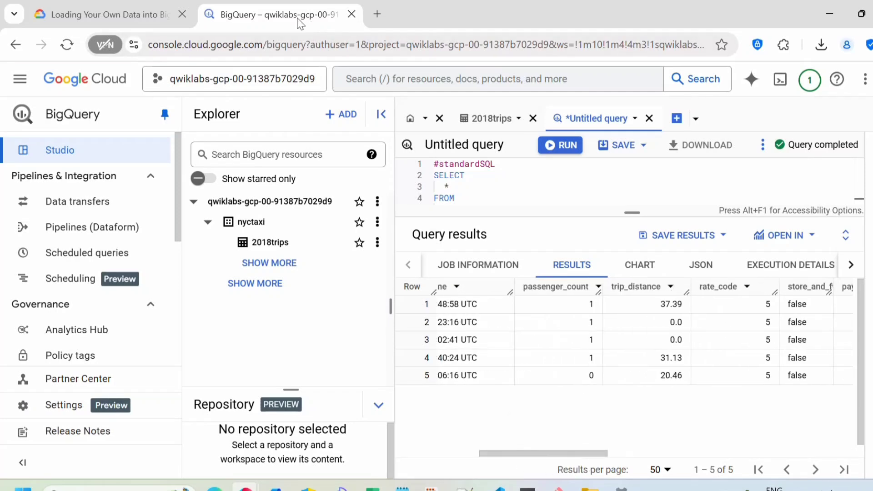
left_click(149, 10)
scroll(404, 279, "down", 3)
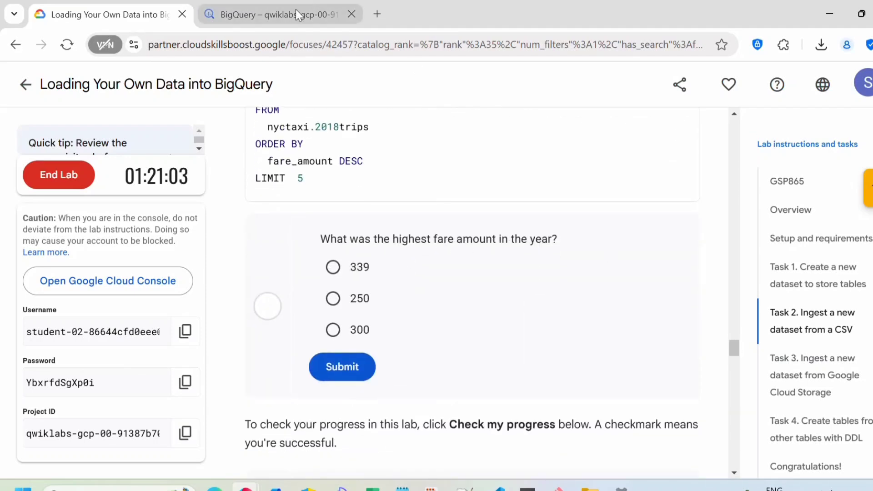
Submit 300 as the highest fare from the results and run the Task 2 progress check
left_click(273, 14)
left_click_drag(587, 453, 668, 444)
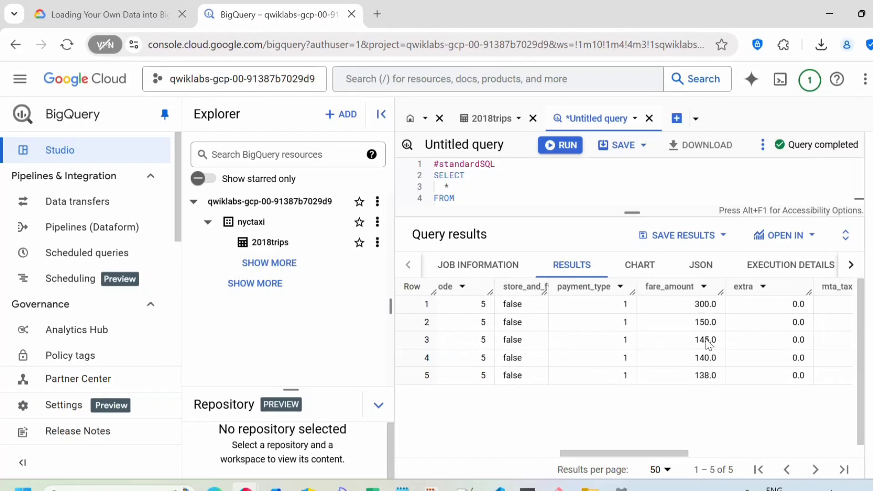
left_click_drag(719, 304, 693, 301)
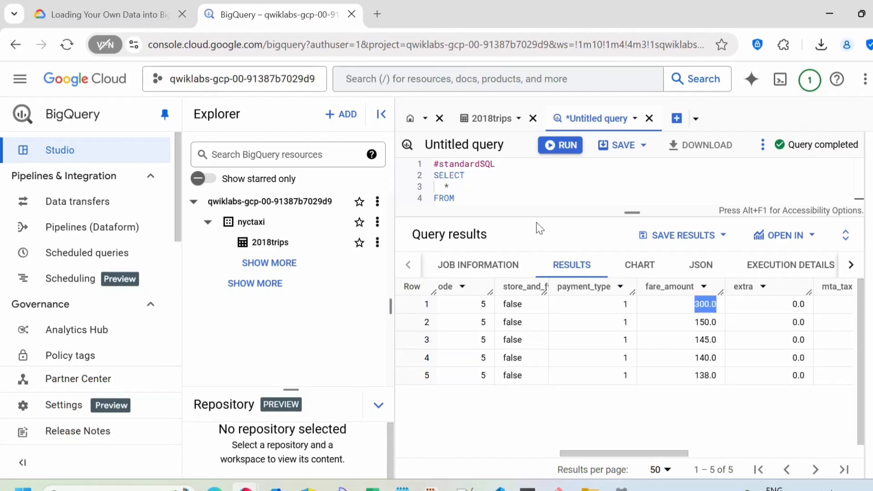
left_click(129, 5)
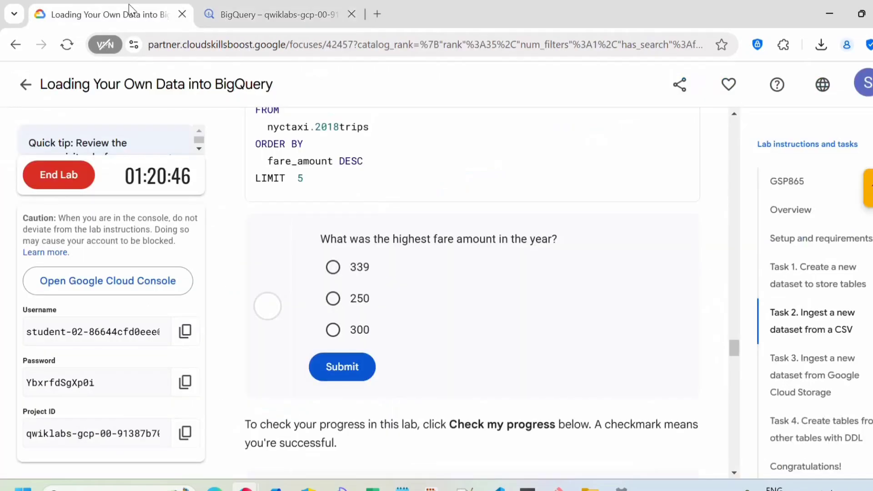
left_click(333, 329)
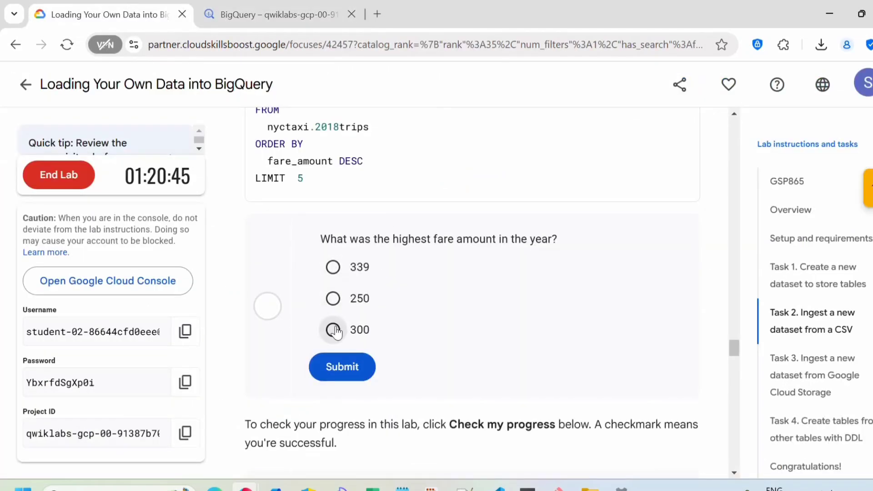
left_click(342, 367)
scroll(465, 318, "down", 5)
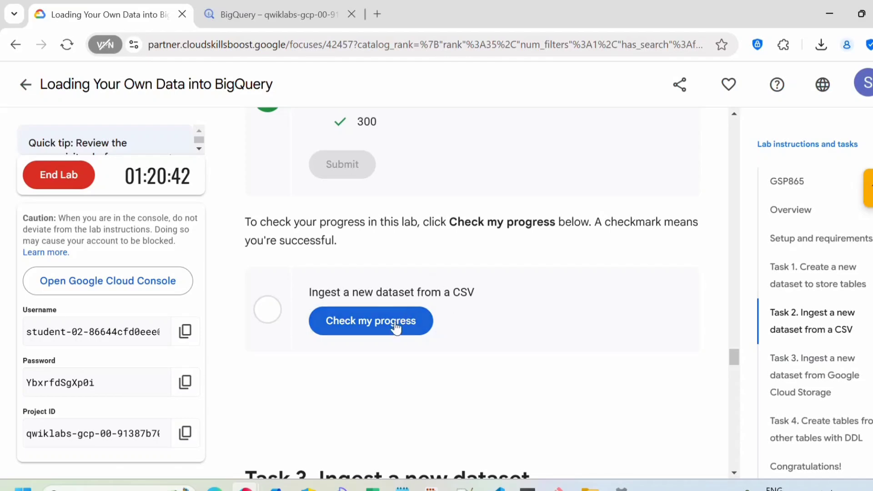
left_click(379, 325)
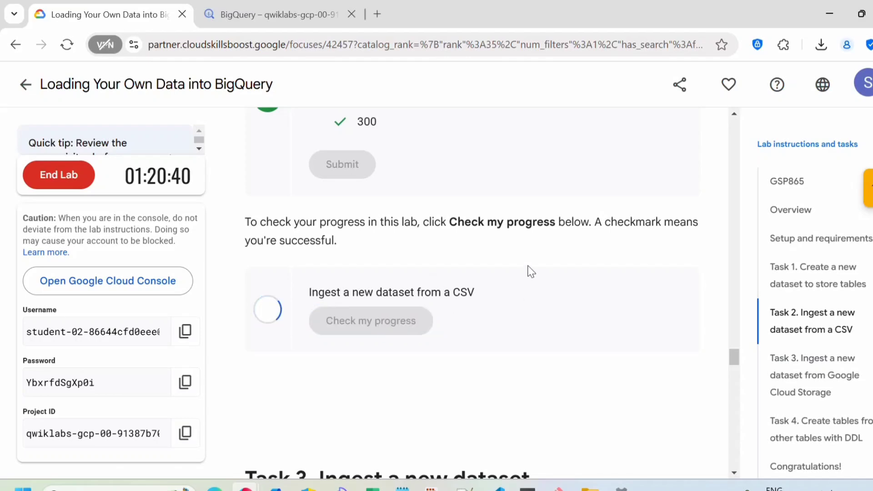
Scroll the lab to Task 3's bq load command, then launch Cloud Shell in BigQuery
scroll(532, 272, "down", 5)
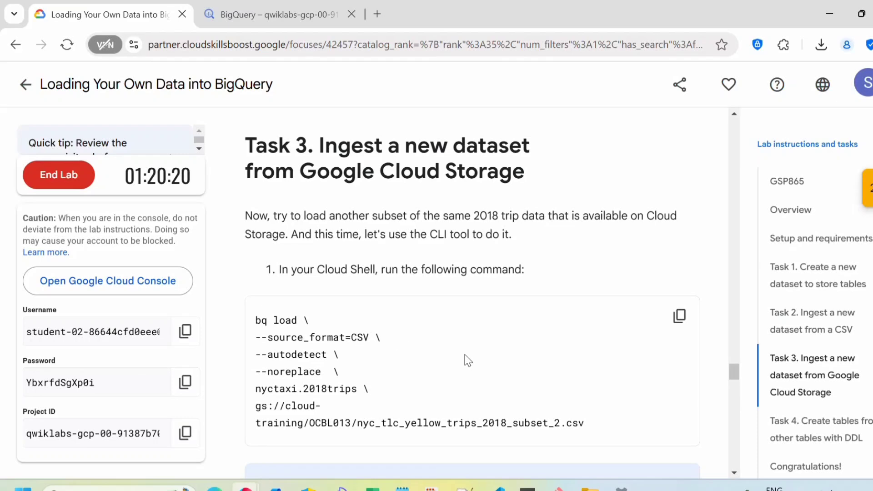
scroll(469, 360, "down", 3)
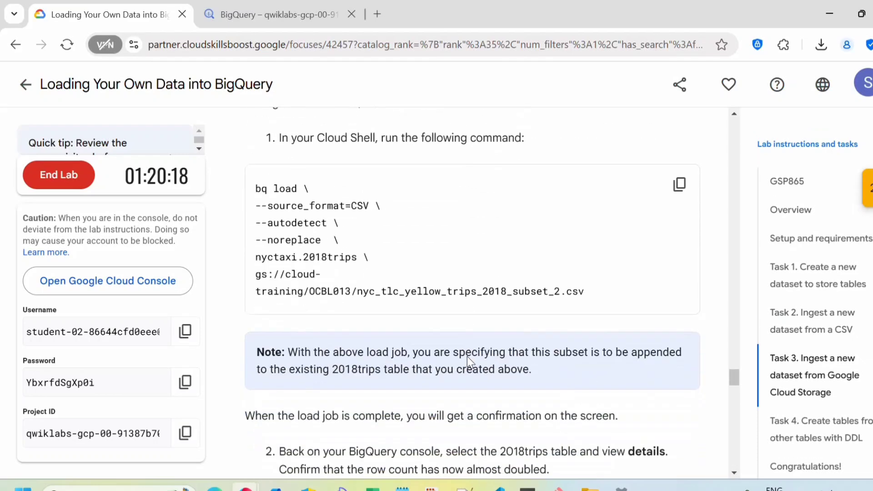
left_click(272, 13)
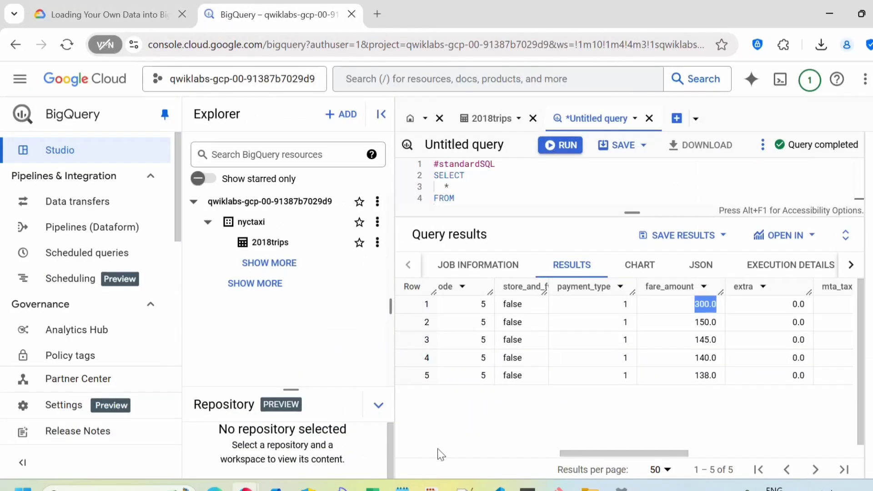
left_click(781, 80)
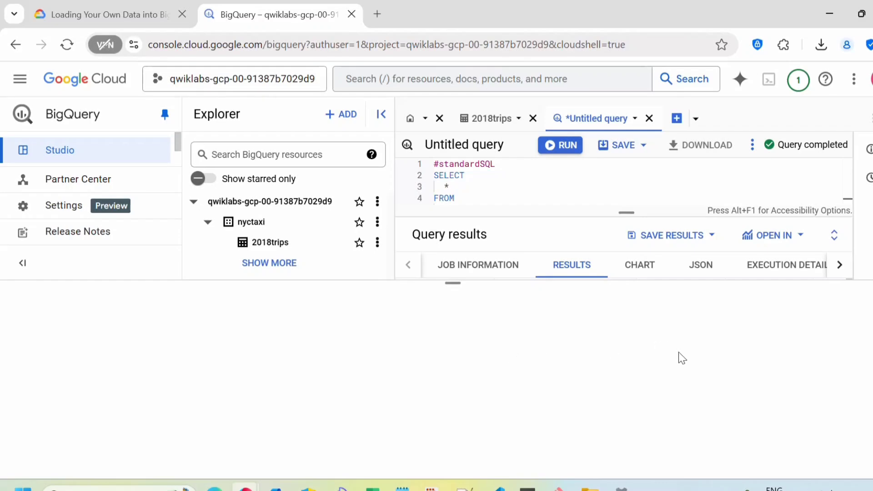
Maximize the Cloud Shell terminal and clear it with the clear command, then return to the lab
left_click_drag(449, 283, 450, 150)
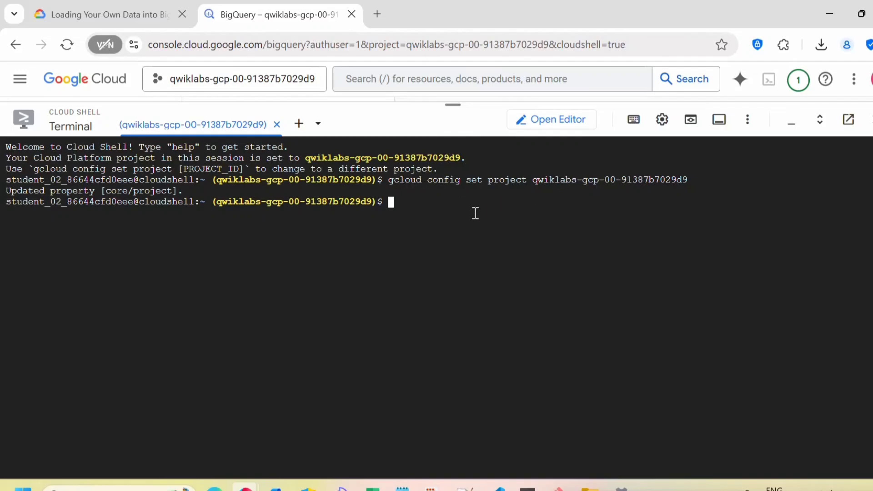
type("clear")
key("Return")
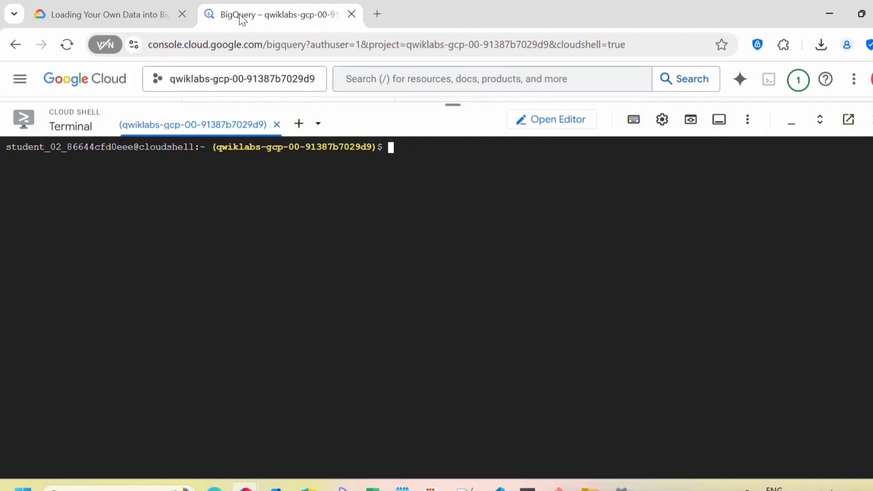
left_click(96, 13)
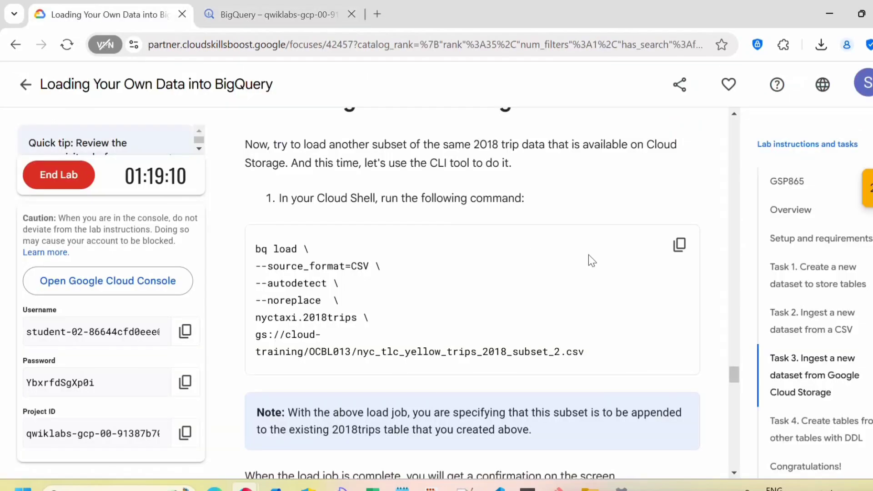
Copy the bq load command and point out bq, load, the source format and the noreplace option
left_click(680, 246)
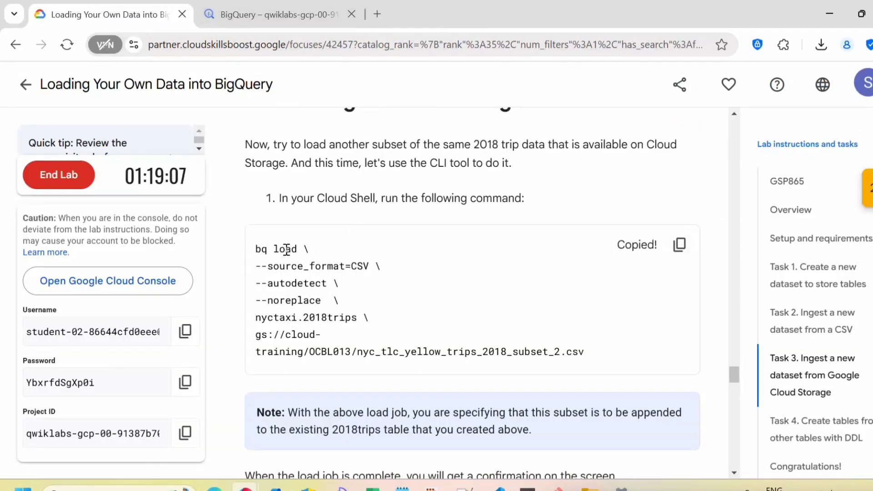
left_click_drag(273, 249, 255, 250)
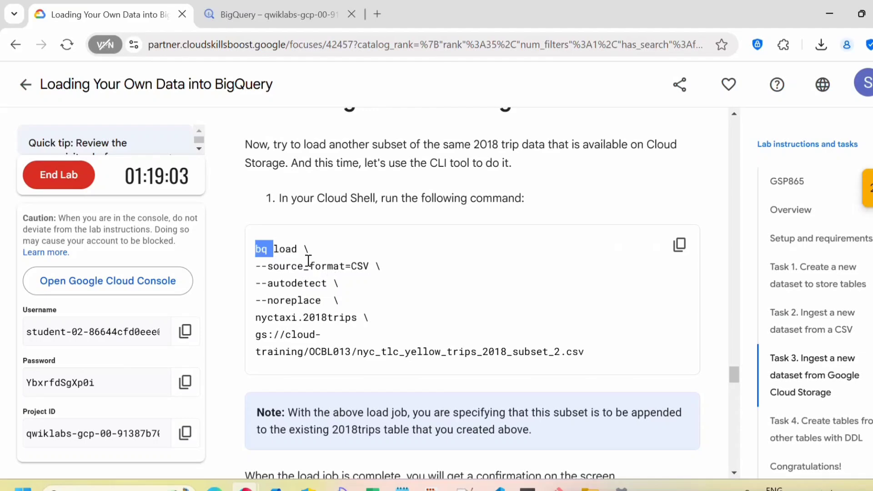
left_click_drag(304, 249, 275, 239)
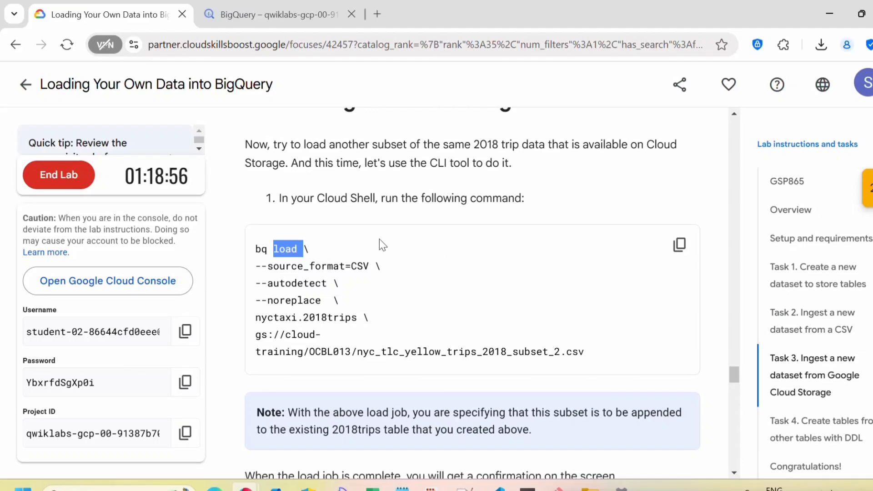
left_click(322, 248)
left_click_drag(298, 249, 280, 254)
left_click_drag(369, 268, 268, 278)
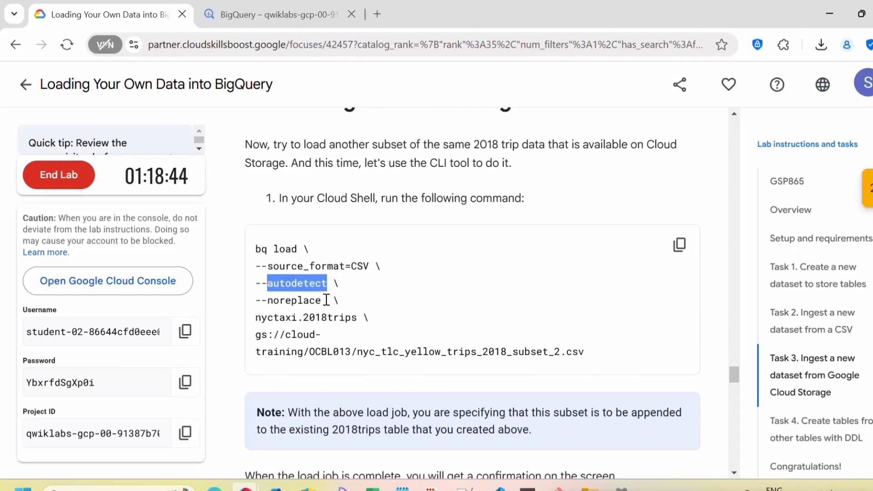
left_click_drag(327, 300, 304, 302)
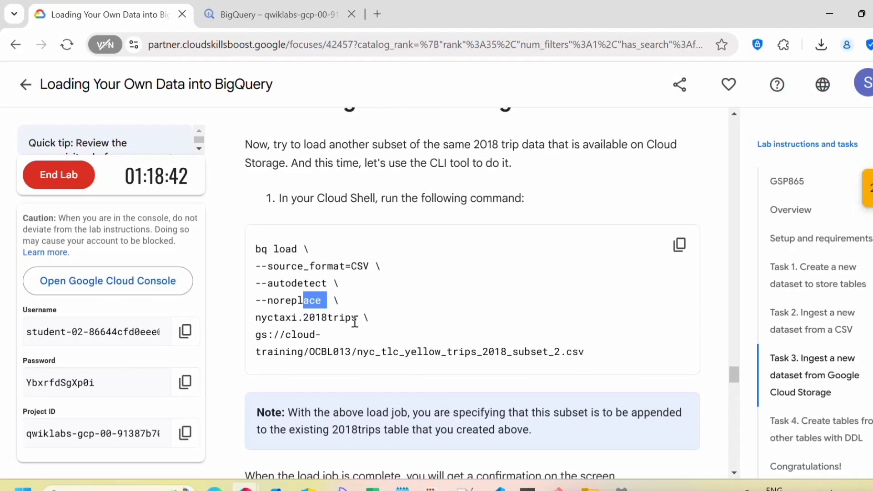
left_click(358, 318)
Point out the target table nyctaxi.2018trips and the Cloud Storage file path, then recopy the command
left_click_drag(358, 319, 250, 321)
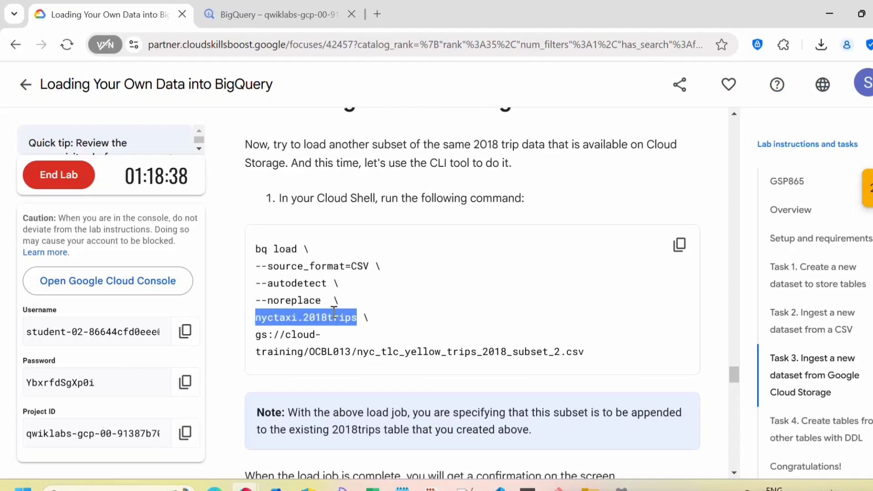
double_click(348, 318)
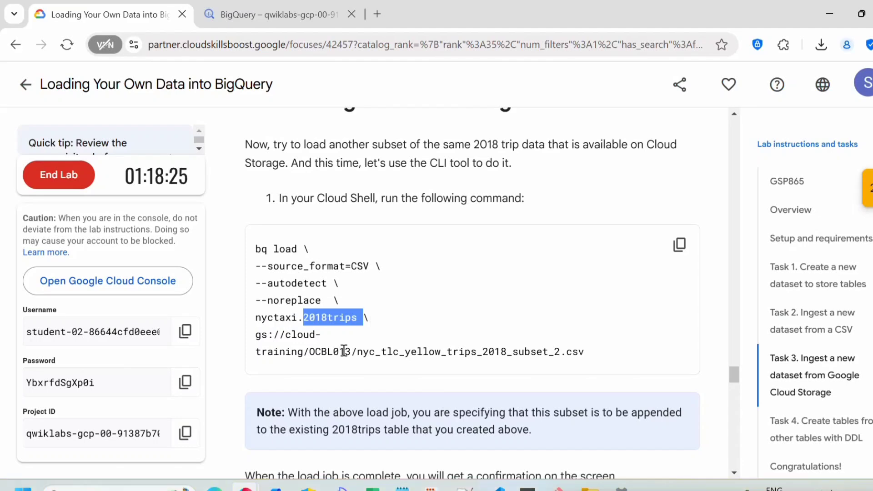
double_click(285, 319)
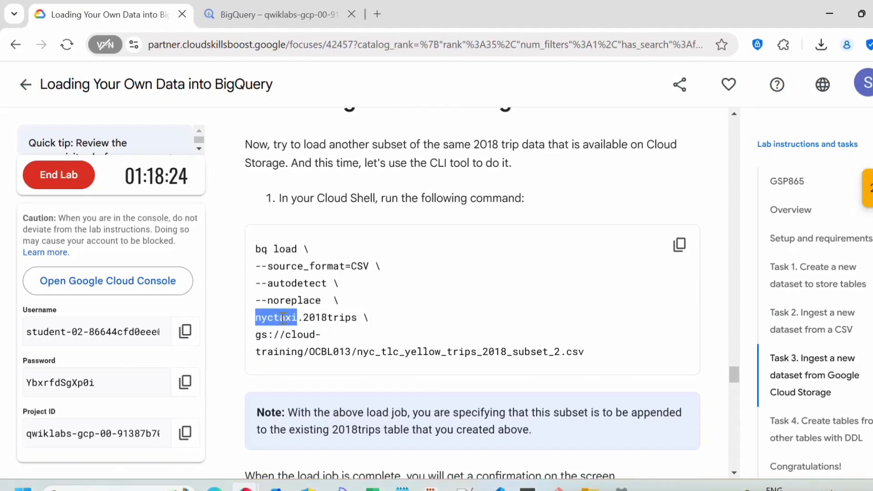
double_click(323, 317)
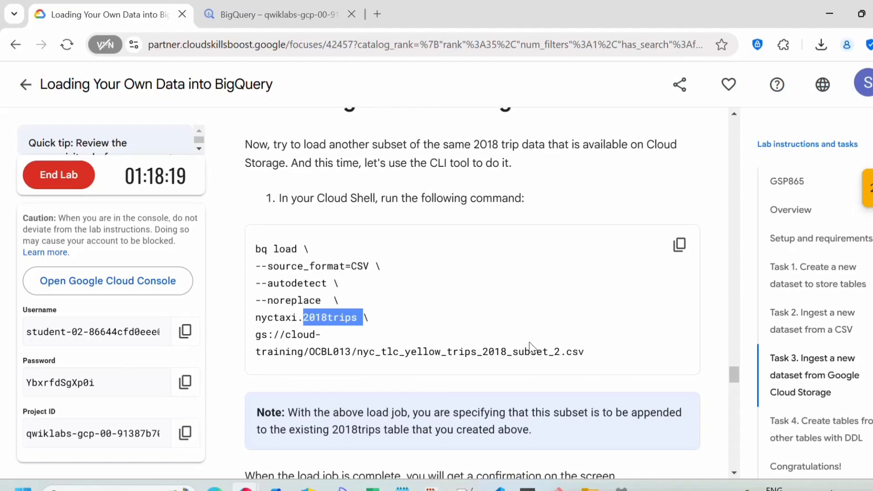
triple_click(488, 348)
left_click_drag(586, 352, 285, 337)
left_click(326, 348)
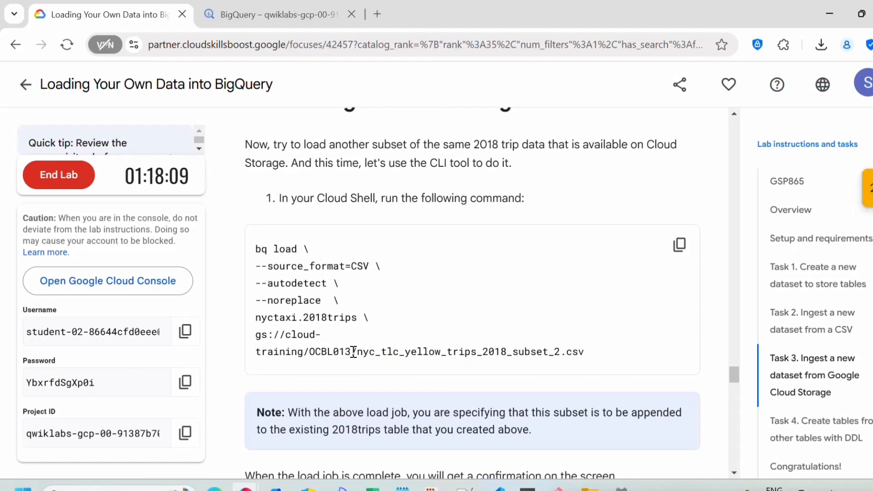
left_click(679, 246)
left_click(291, 11)
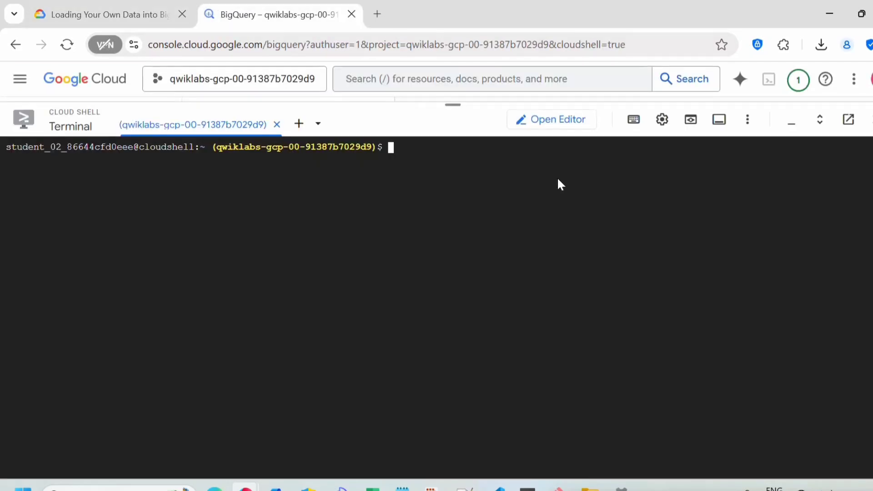
Run the pasted bq load command in Cloud Shell to append subset_2 to nyctaxi.2018trips
key("ctrl+v")
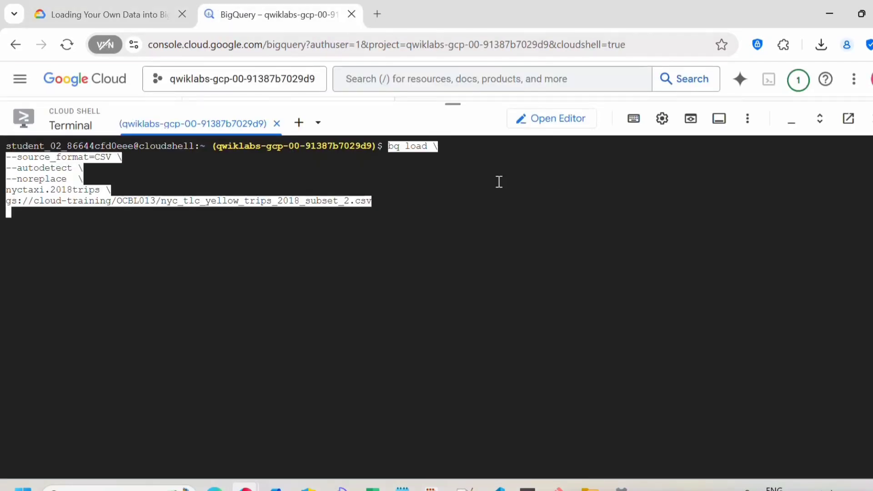
key("Return")
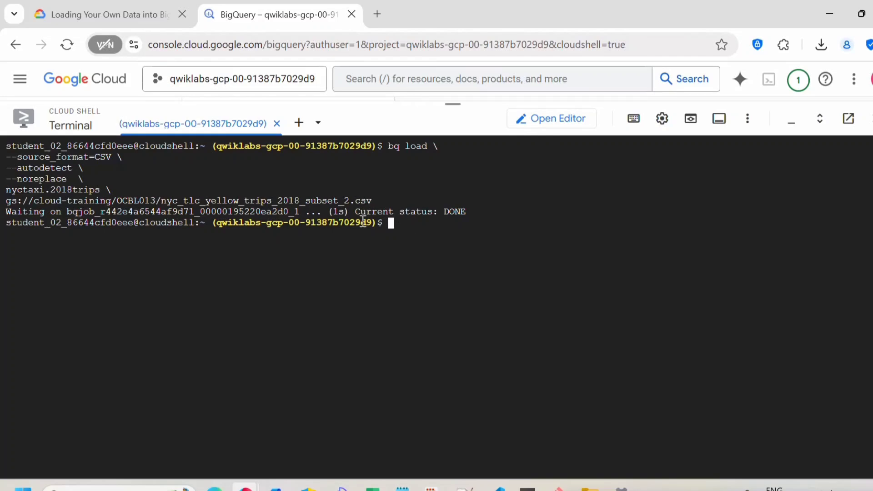
left_click(68, 9)
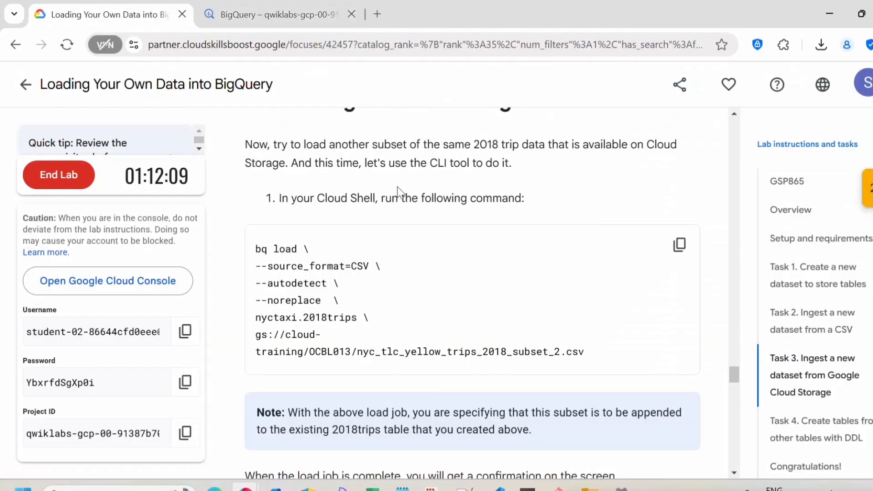
Point out the noreplace option and the 2018_subset_2.csv file name in the lab instructions
scroll(472, 293, "down", 3)
scroll(490, 307, "up", 2)
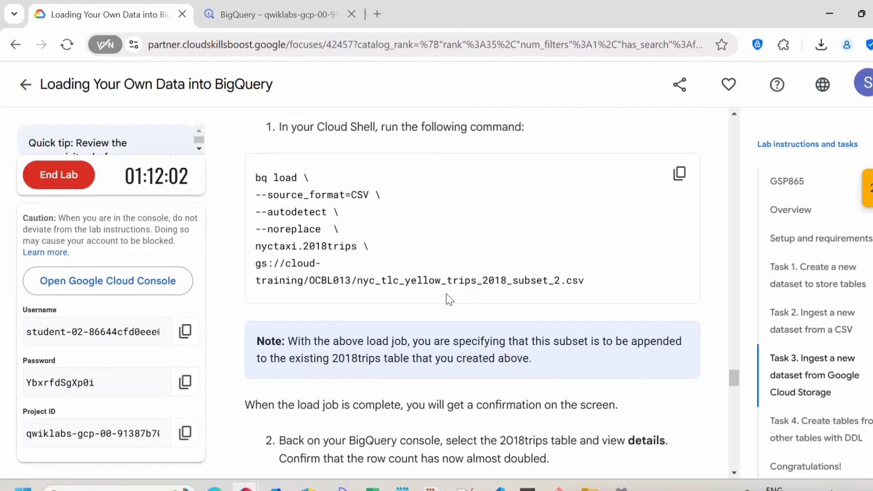
left_click_drag(322, 230, 266, 223)
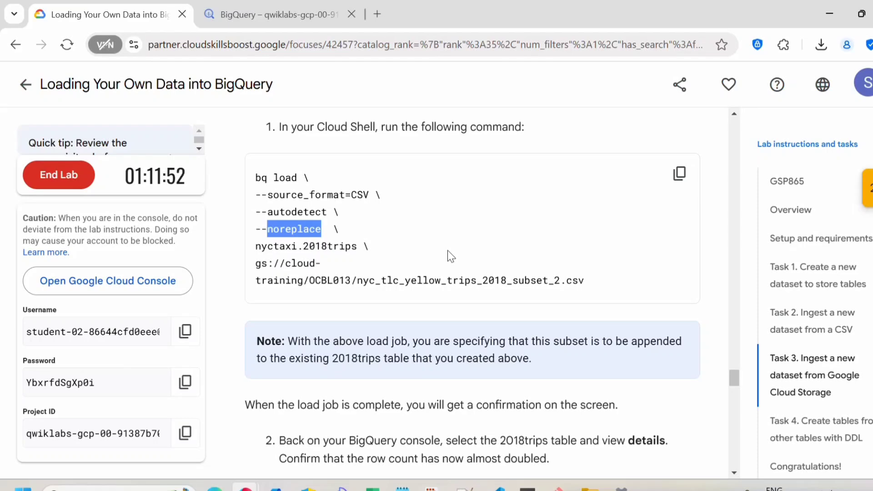
left_click_drag(584, 280, 401, 295)
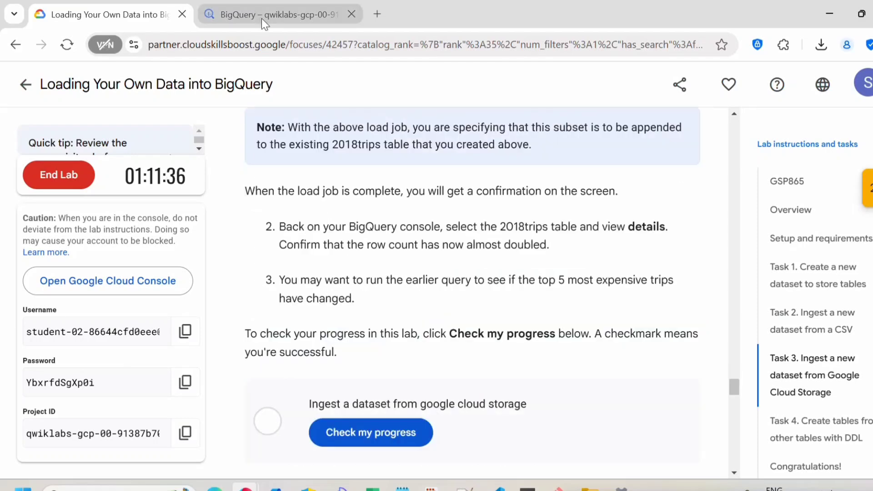
Shrink the terminal and refresh the 2018trips details to find the new row count of 20,024
left_click(263, 21)
left_click_drag(453, 109, 453, 448)
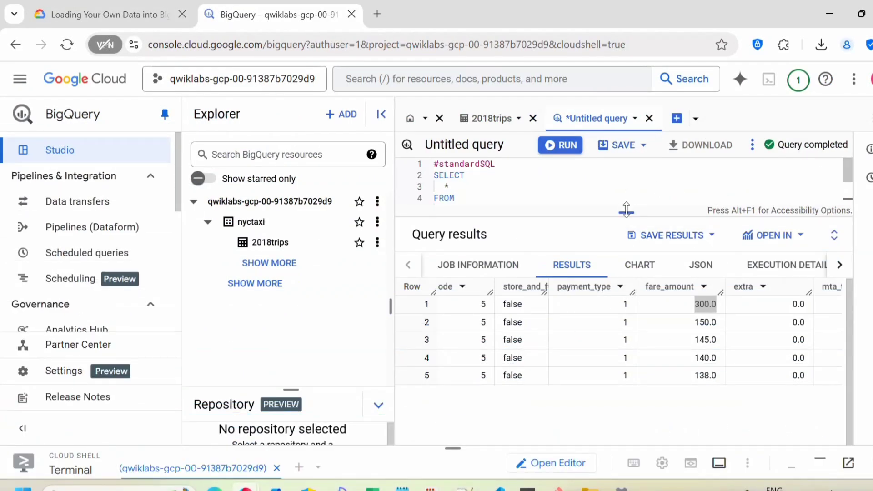
left_click(269, 243)
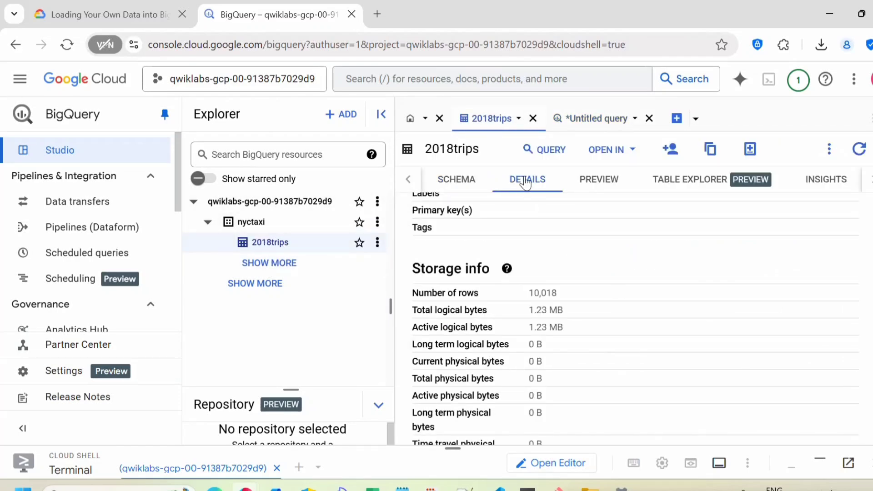
left_click(860, 149)
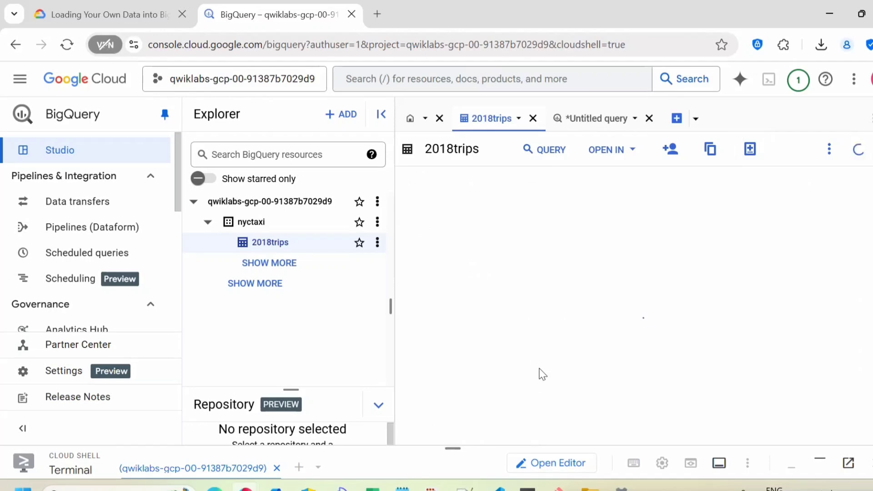
scroll(619, 344, "down", 5)
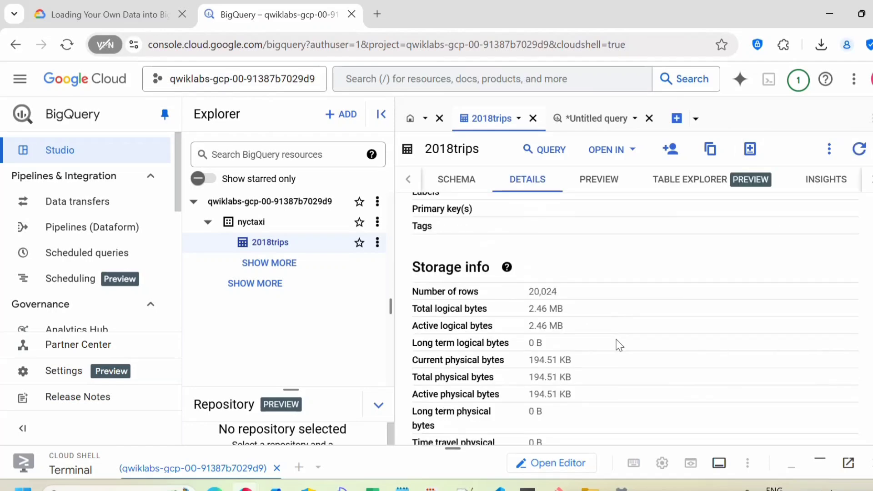
left_click_drag(564, 276, 528, 275)
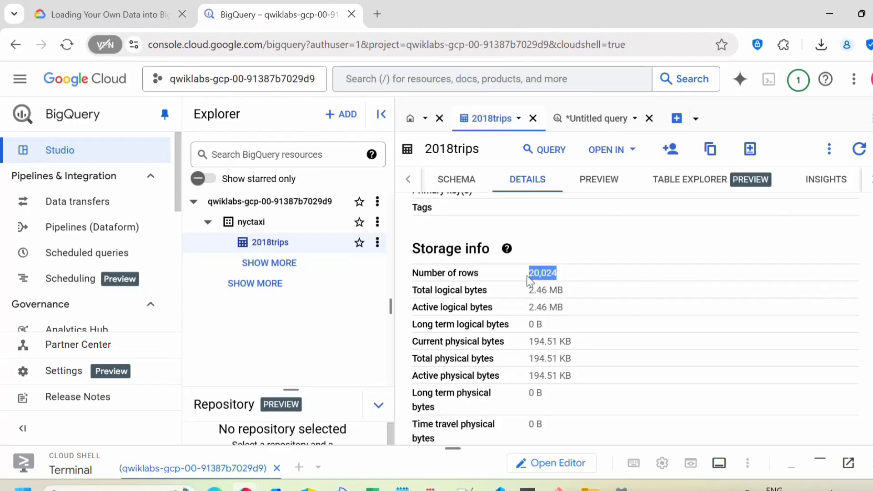
Review the Task 3 instructions again in the lab
left_click(95, 8)
scroll(455, 228, "up", 4)
scroll(462, 232, "up", 15)
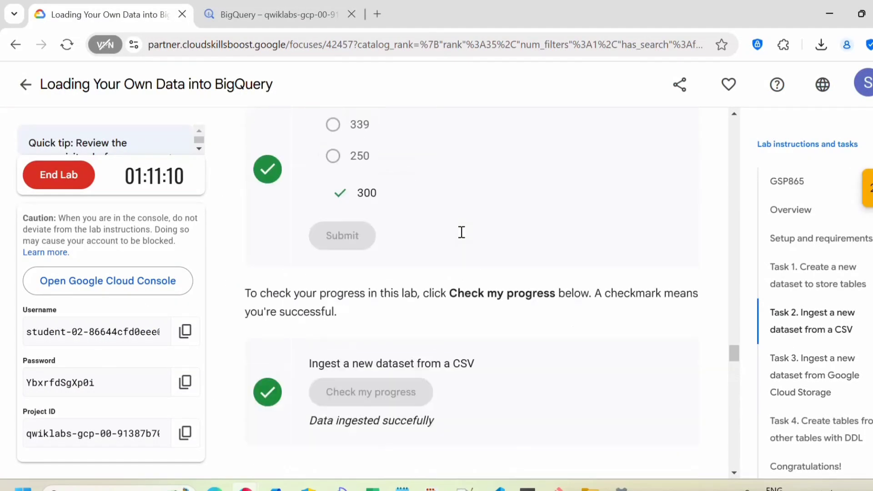
scroll(463, 237, "up", 8)
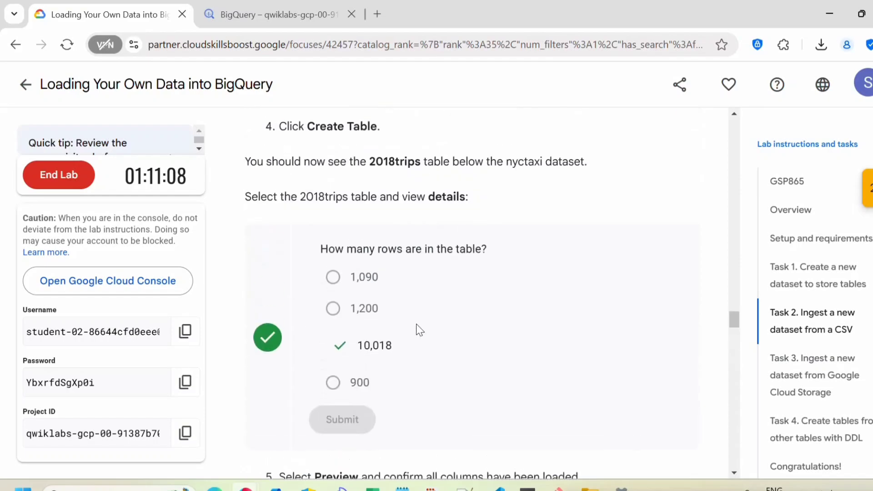
left_click_drag(393, 346, 351, 350)
scroll(405, 350, "down", 10)
scroll(404, 351, "down", 20)
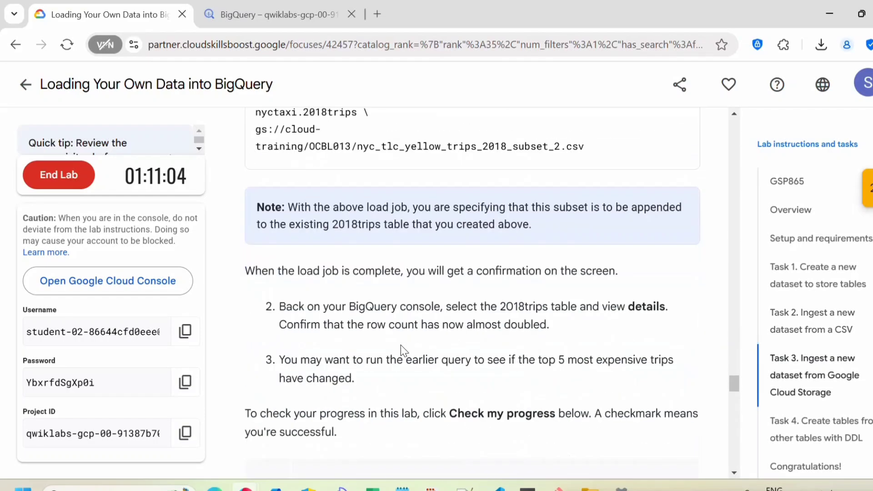
scroll(401, 350, "up", 3)
scroll(401, 350, "up", 3)
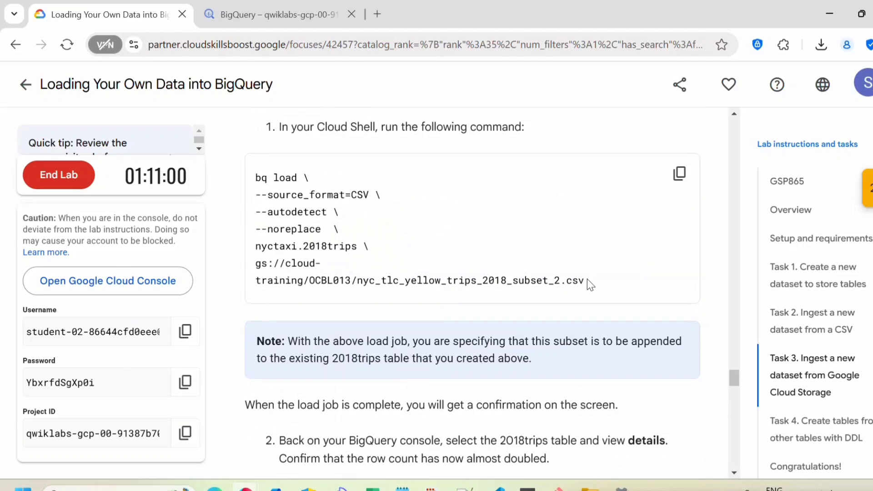
Return to the 2018trips table details and start a new query on the table
left_click(243, 11)
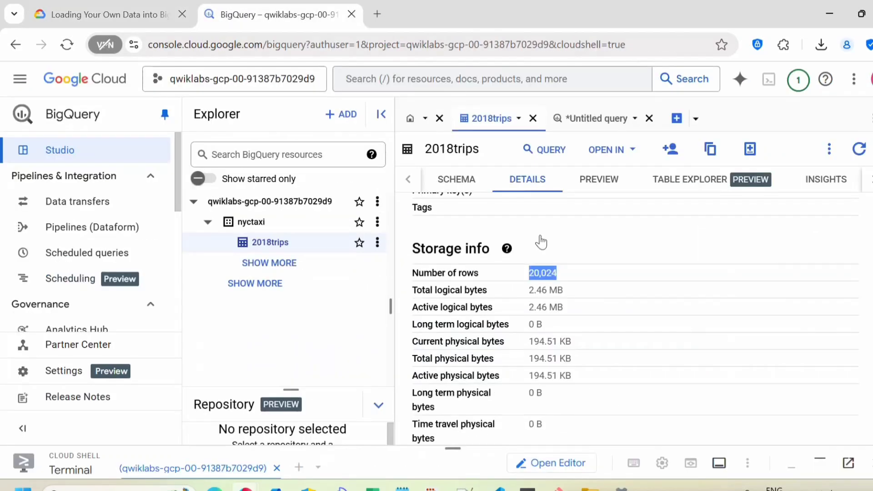
left_click(566, 274)
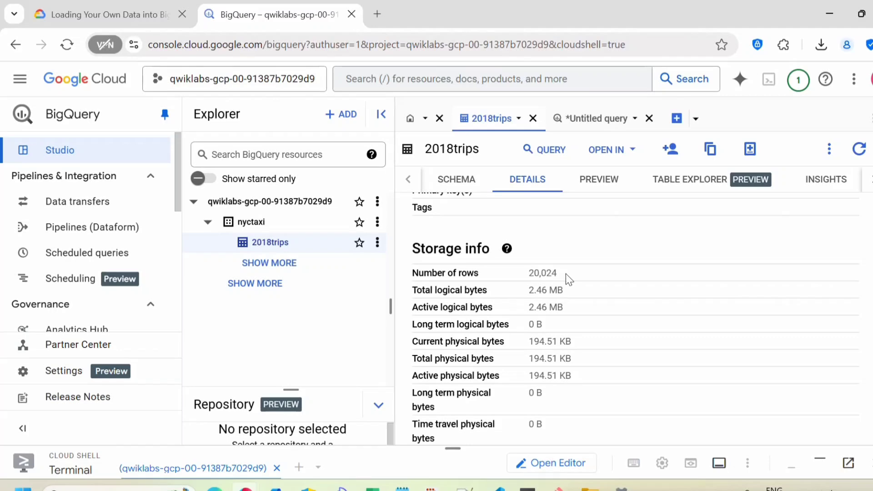
scroll(565, 273, "down", 2)
scroll(566, 276, "up", 5)
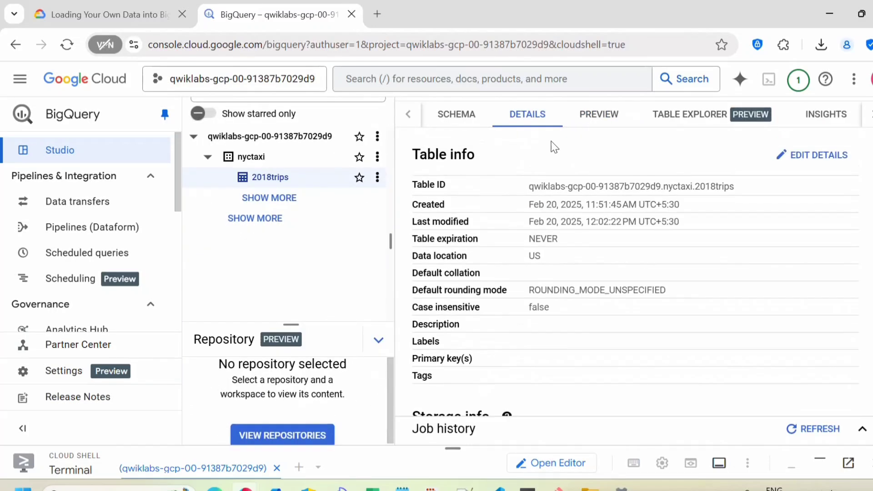
left_click(563, 152)
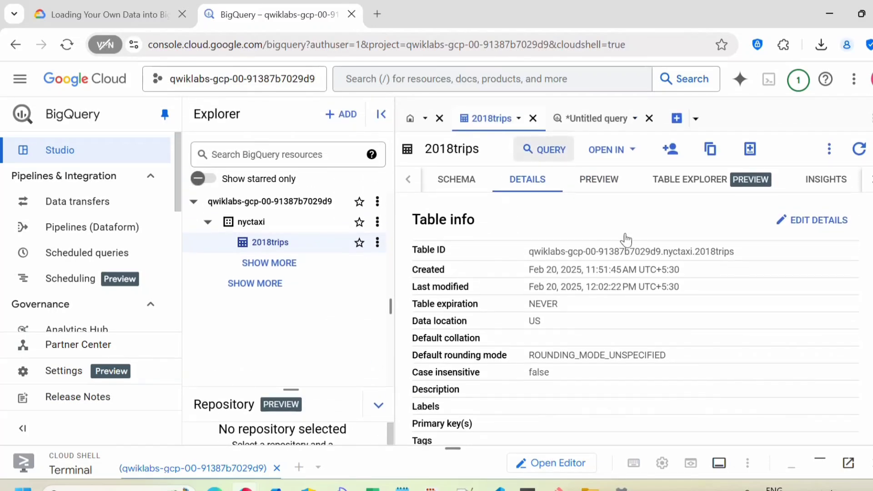
Discard the new query and rerun the top-five most expensive trips query, noting the 300.0 fare
left_click(765, 118)
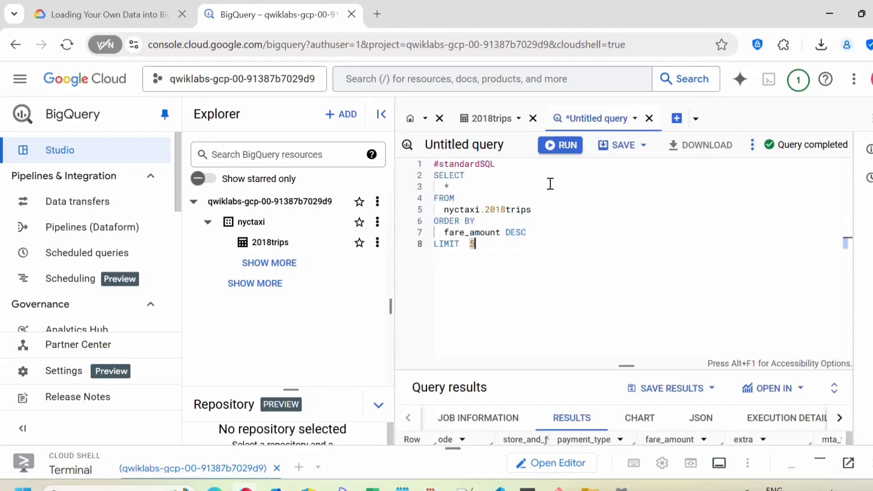
left_click(564, 146)
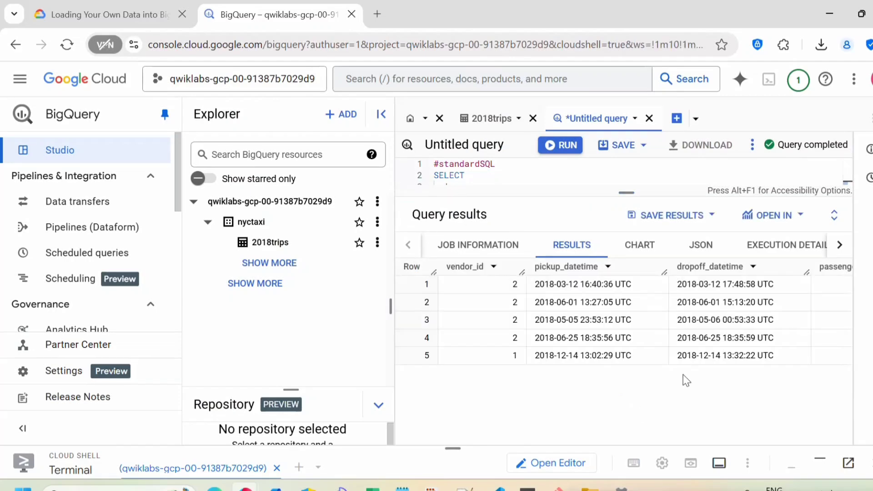
scroll(589, 379, "down", 3)
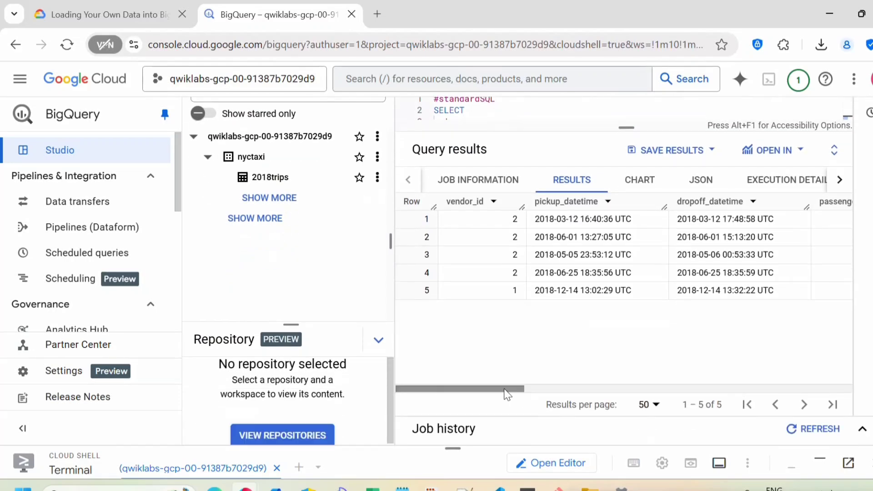
left_click_drag(520, 388, 697, 411)
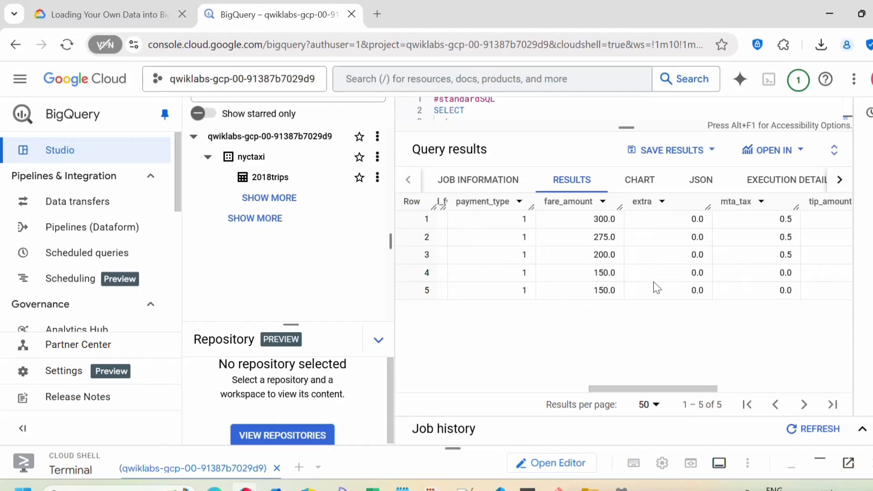
double_click(596, 221)
Run Task 3's progress check, then scroll down to Task 4's CREATE TABLE instructions
left_click(65, 5)
scroll(391, 313, "down", 6)
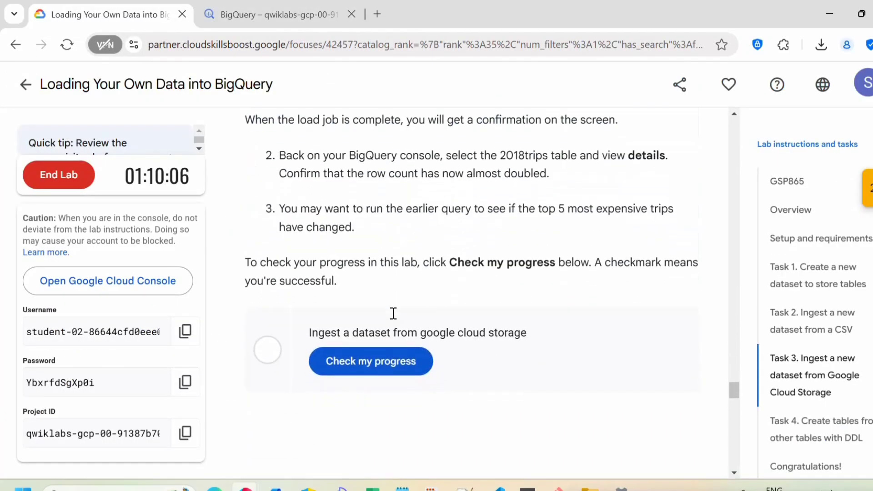
left_click(348, 366)
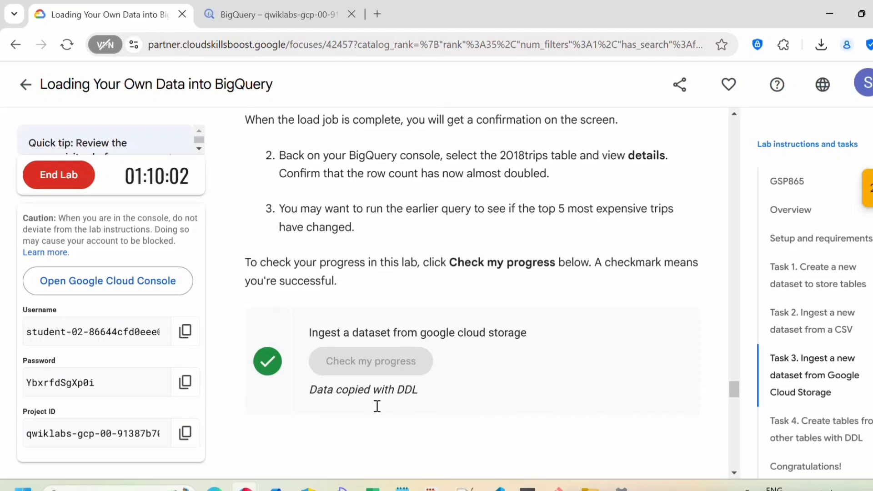
scroll(476, 386, "down", 2)
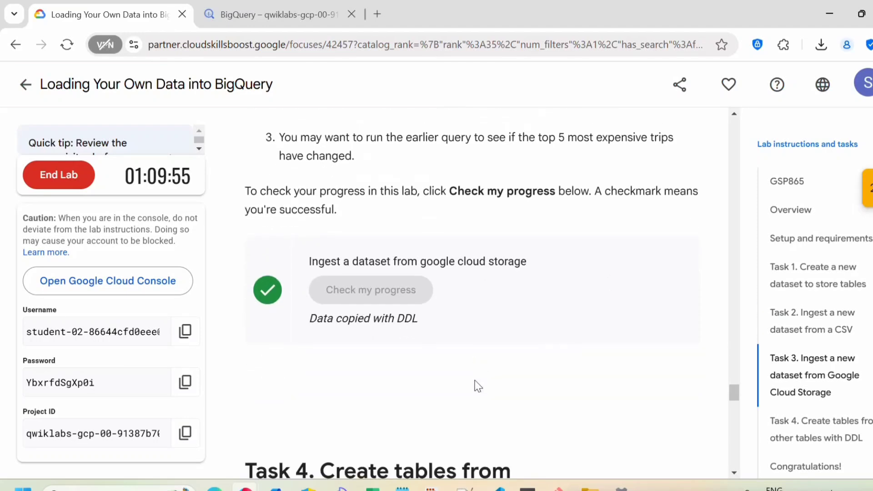
scroll(478, 386, "down", 8)
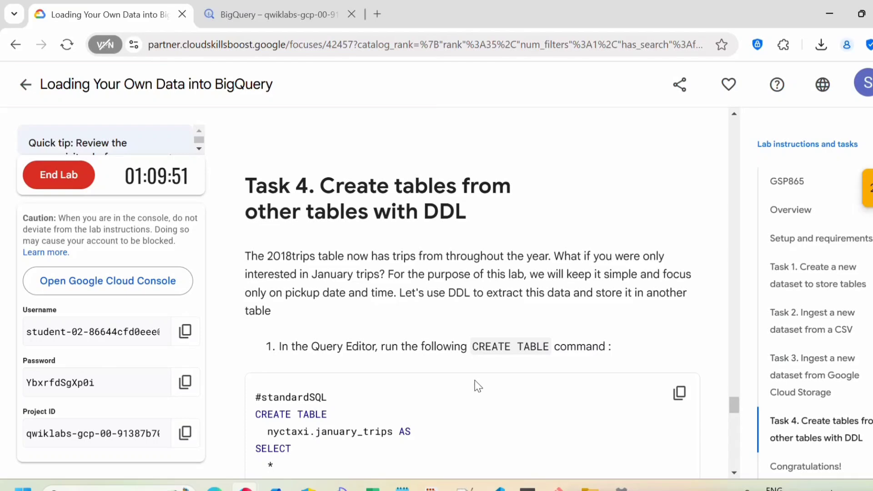
scroll(544, 393, "down", 3)
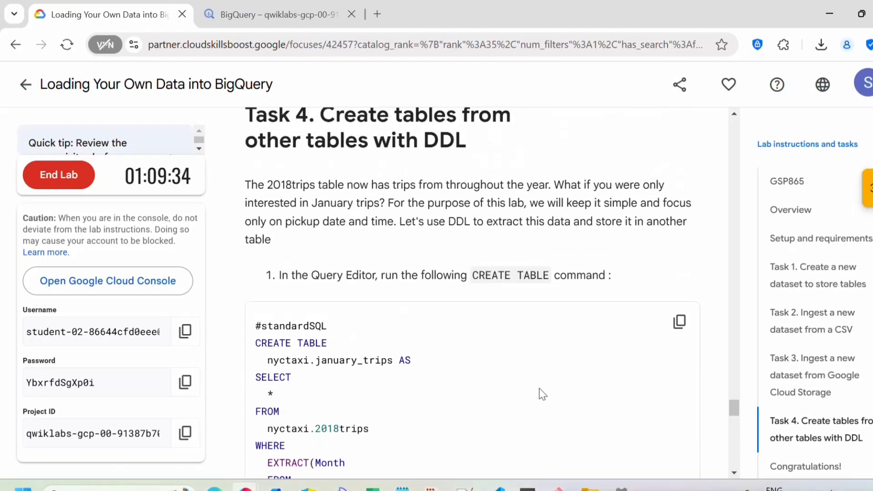
scroll(541, 387, "down", 3)
Point out the new table nyctaxi.january_trips and the source table nyctaxi.2018trips in the SQL
scroll(439, 364, "up", 1)
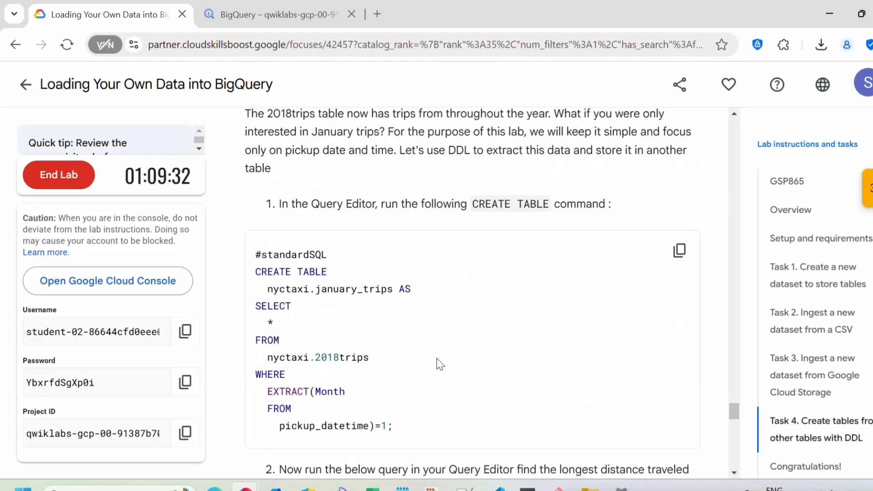
left_click_drag(396, 289, 267, 286)
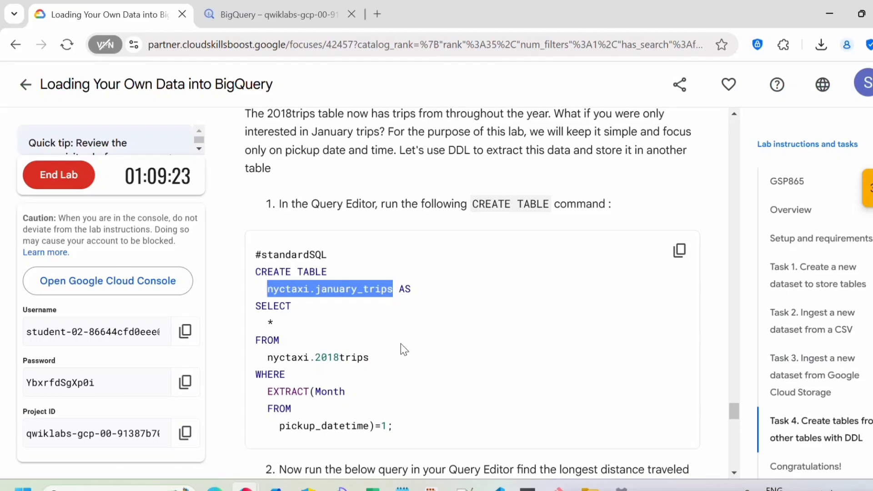
left_click(385, 283)
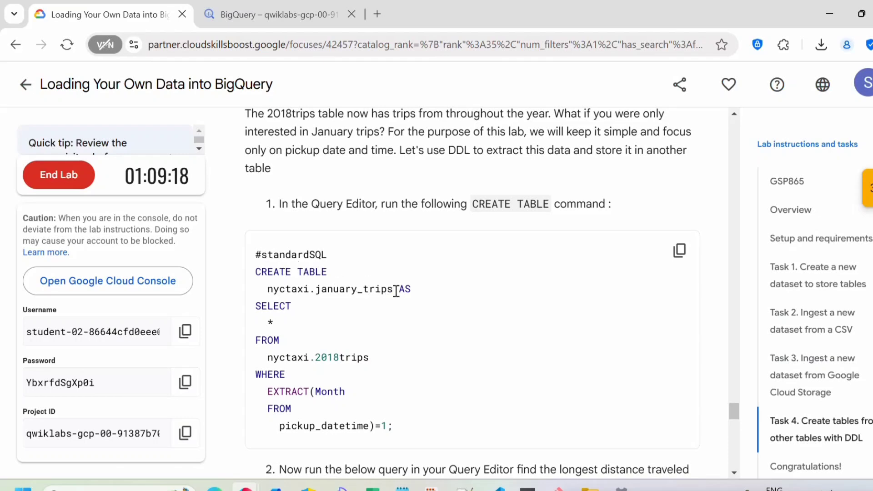
left_click_drag(397, 290, 268, 289)
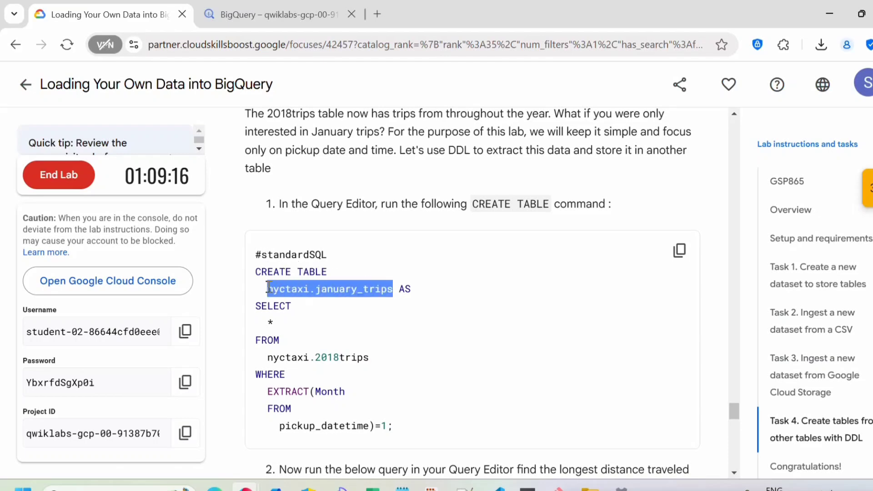
left_click(419, 339)
left_click_drag(379, 359, 266, 358)
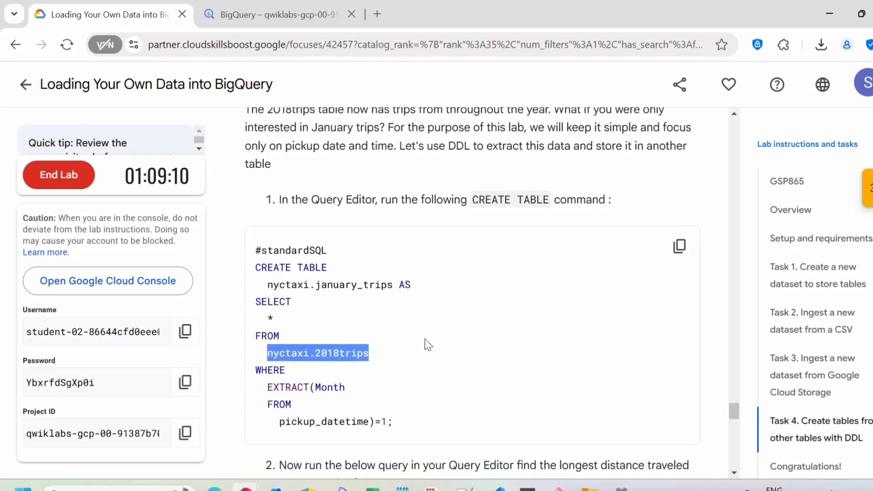
scroll(424, 340, "down", 2)
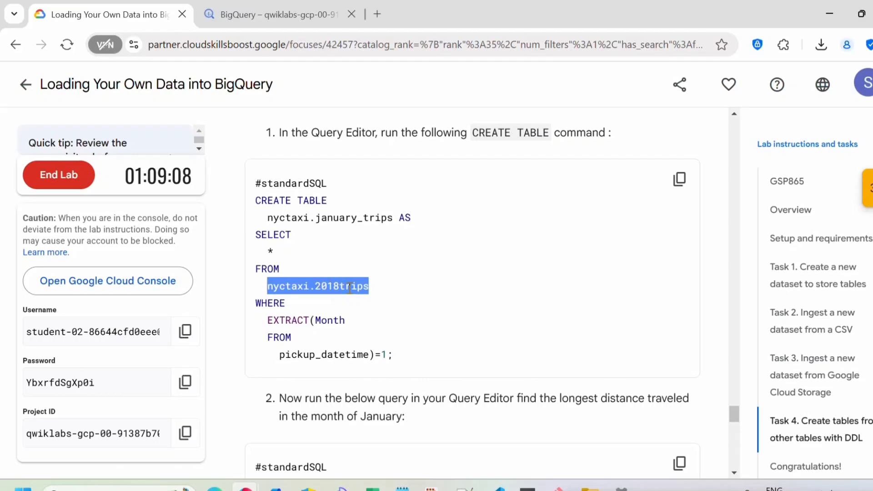
double_click(281, 287)
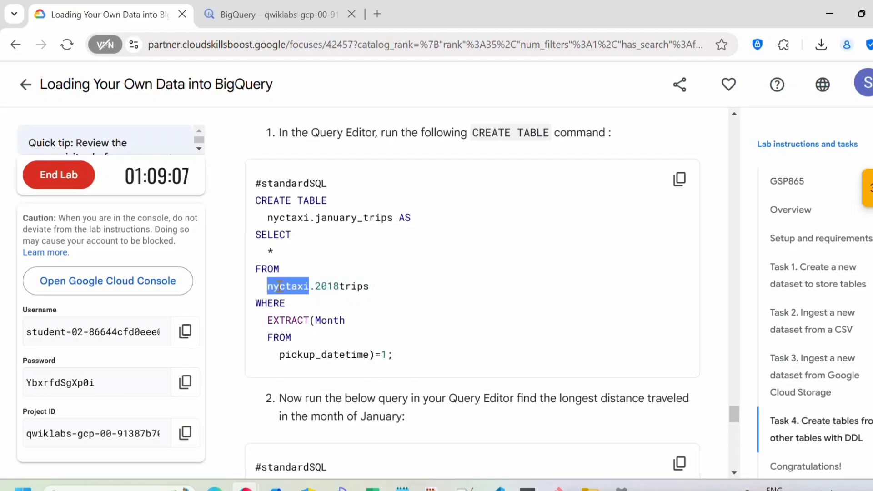
double_click(325, 287)
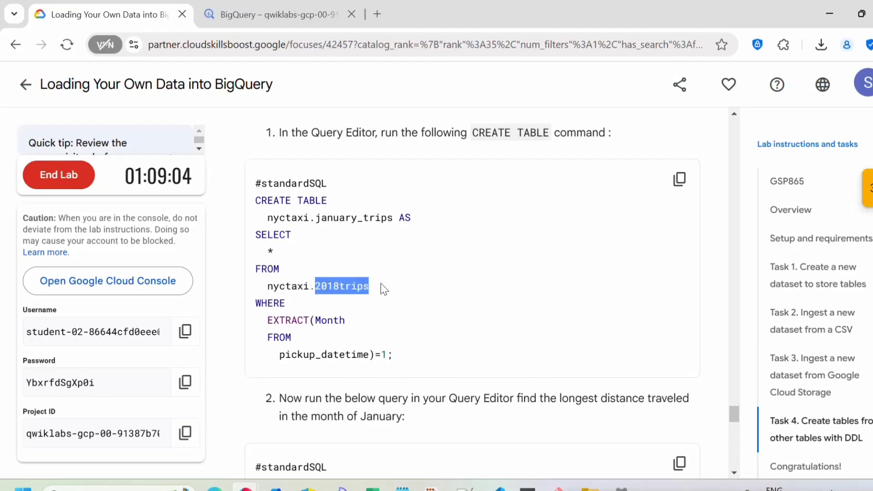
Review the WHERE clause lines and copy the CREATE TABLE command
scroll(381, 283, "down", 2)
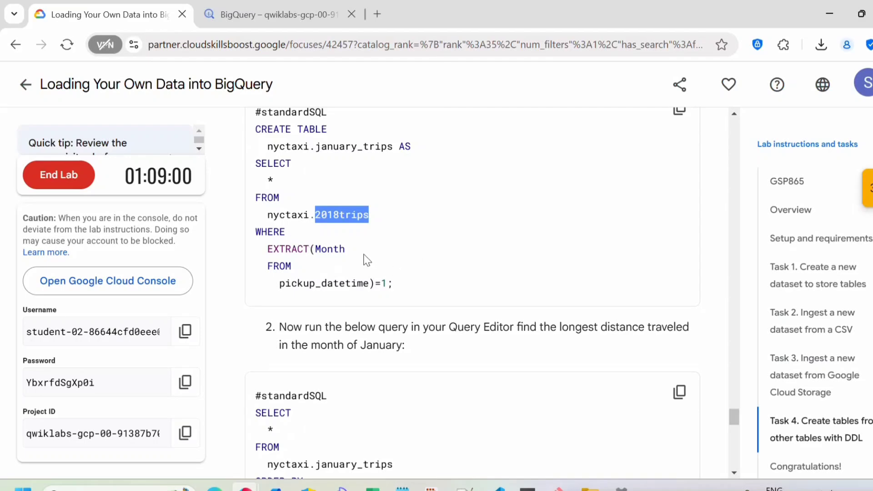
left_click_drag(394, 286, 247, 225)
left_click(419, 263)
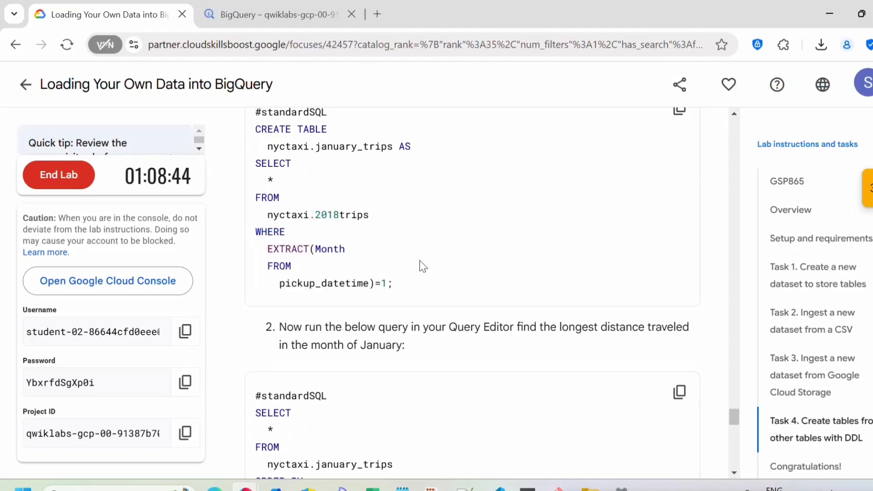
scroll(454, 271, "up", 3)
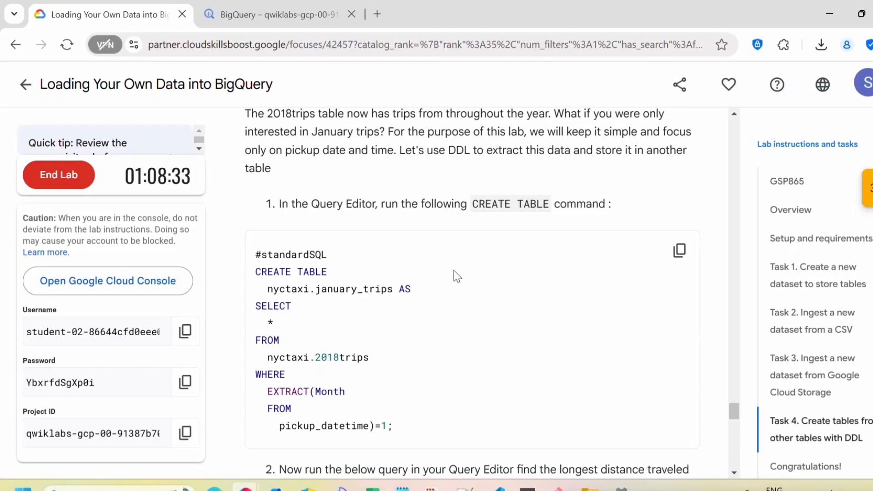
scroll(573, 303, "down", 1)
left_click(679, 180)
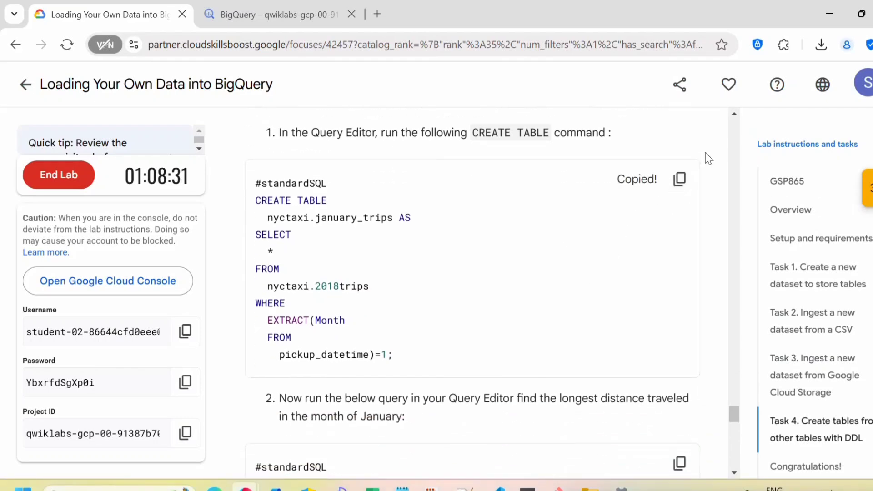
Paste the CREATE TABLE nyctaxi.january_trips query into a fresh editor and run it
left_click(291, 16)
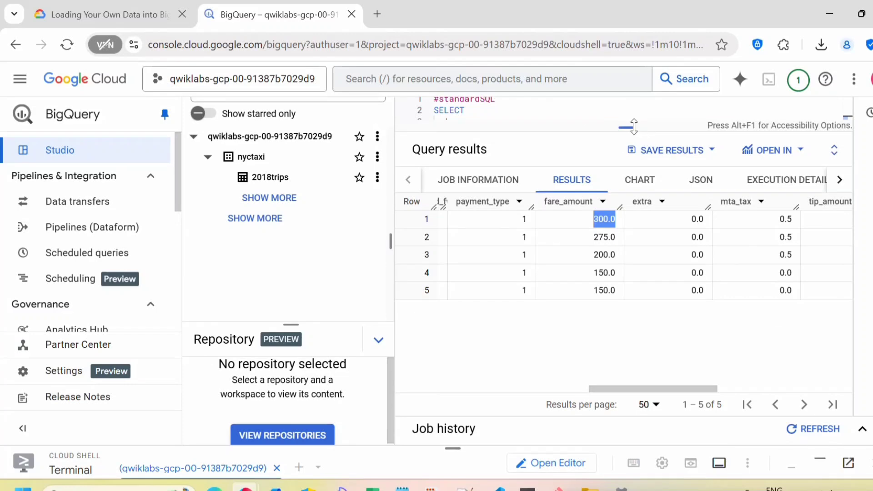
left_click_drag(634, 127, 645, 282)
scroll(607, 196, "up", 2)
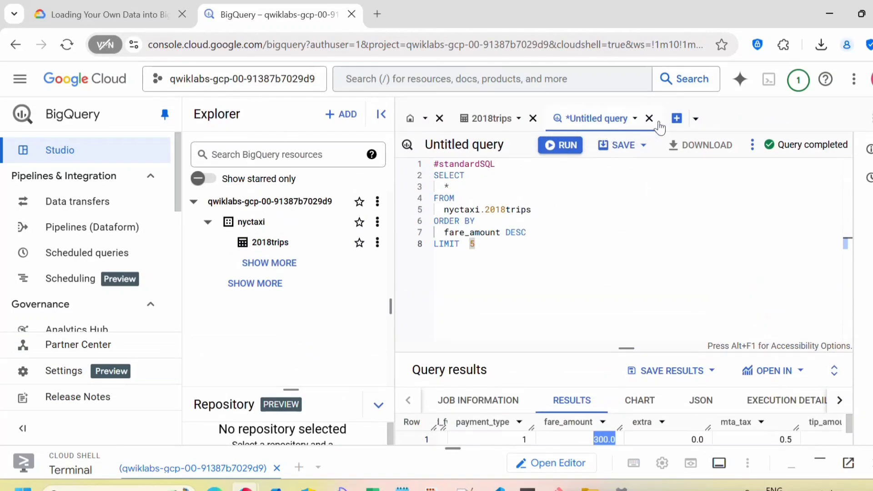
left_click(677, 118)
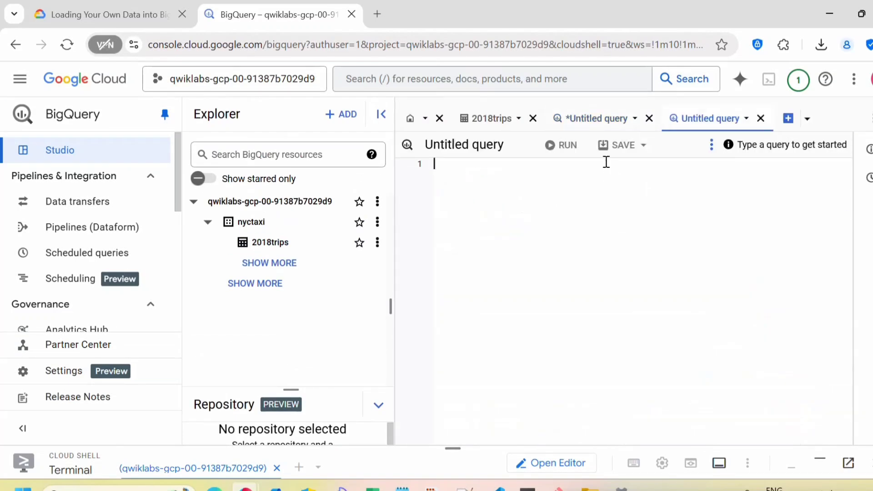
key("ctrl+v")
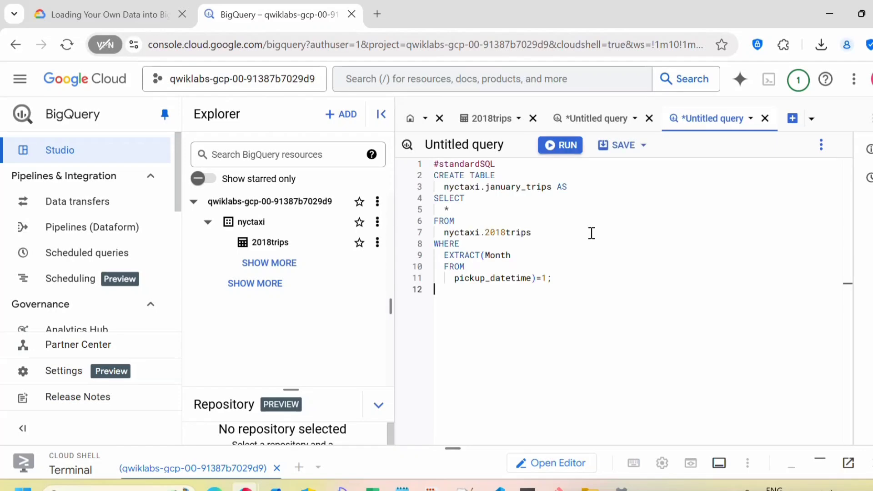
scroll(604, 253, "down", 2)
scroll(599, 199, "up", 2)
left_click(563, 146)
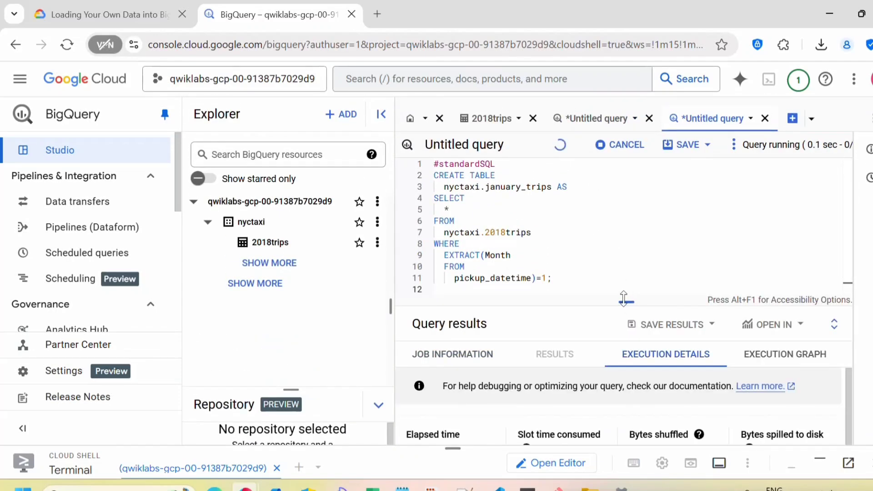
left_click_drag(627, 304, 629, 225)
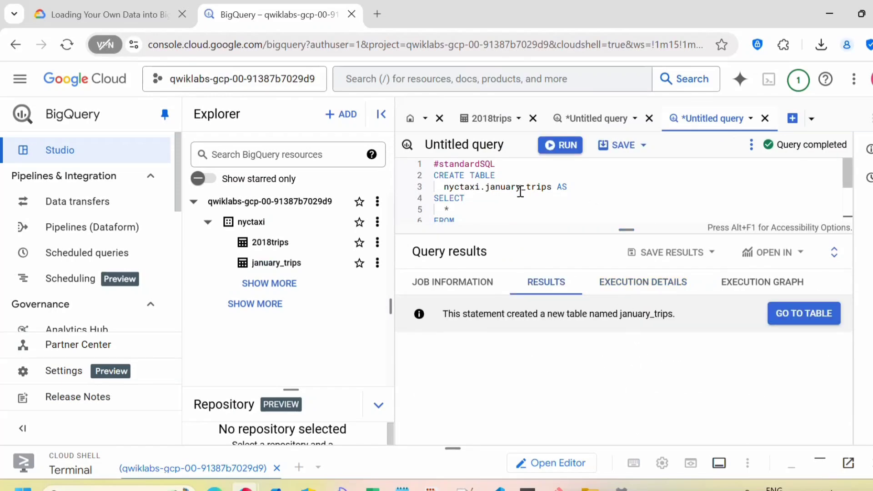
Check that january_trips shows 1,523 rows in its Details, then return to the lab
left_click(280, 267)
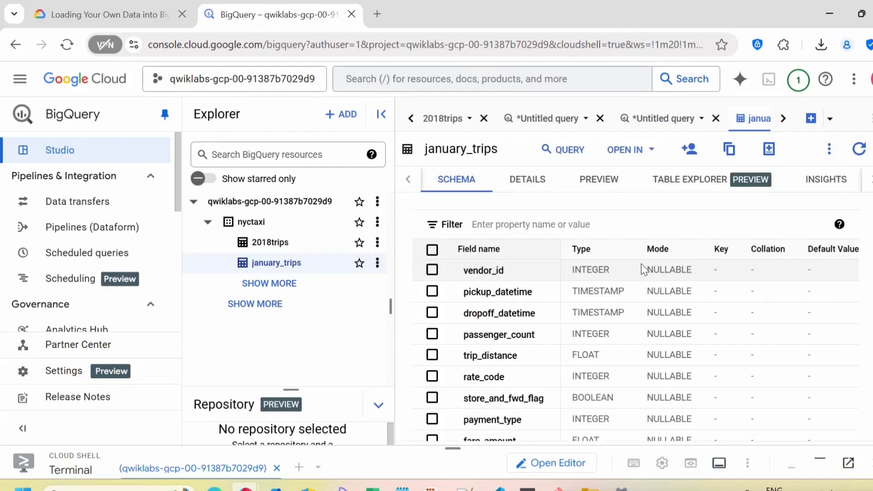
left_click(540, 184)
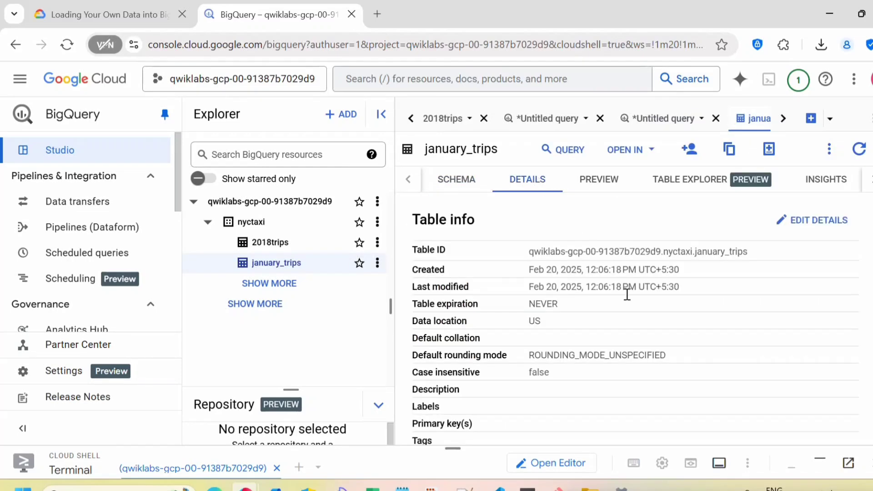
scroll(637, 332, "down", 5)
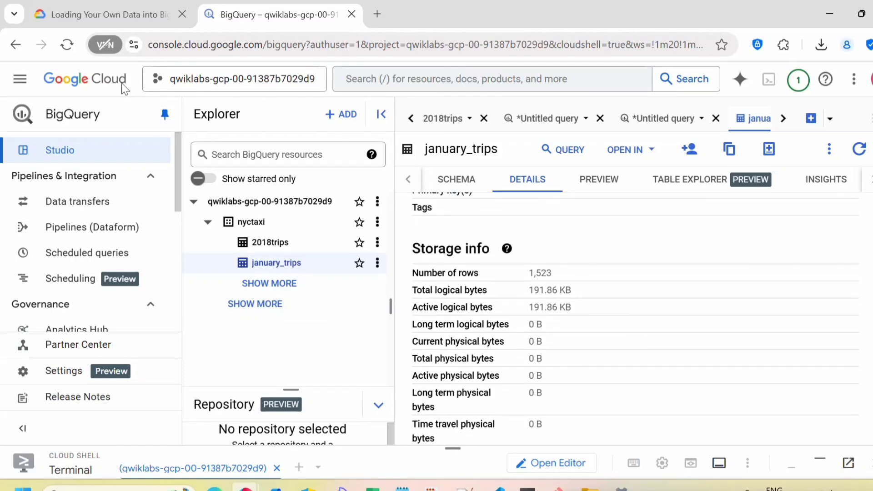
left_click_drag(558, 273, 529, 270)
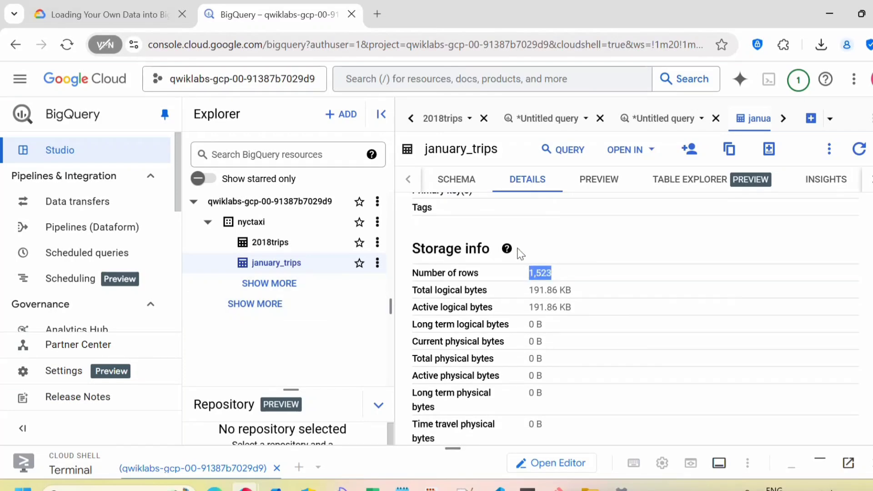
left_click(141, 14)
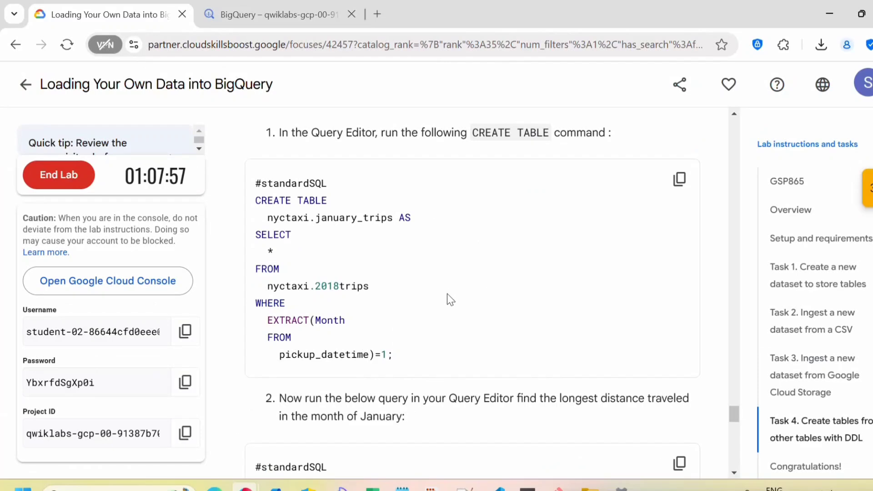
Copy the lab's second query, which finds the longest trip_distance in january_trips
scroll(448, 295, "down", 3)
scroll(499, 295, "down", 2)
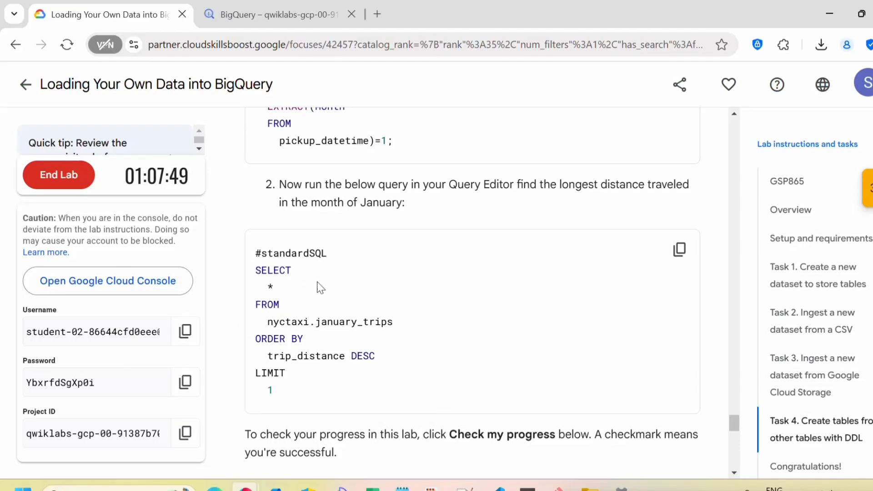
double_click(329, 317)
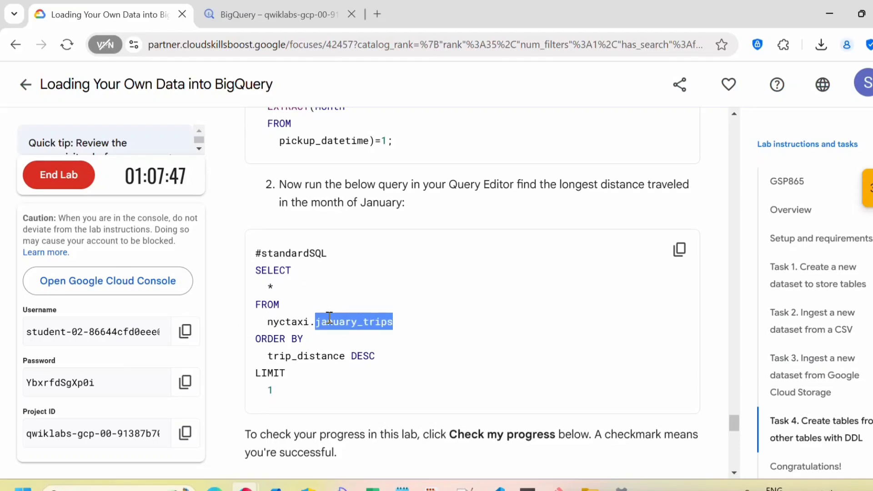
double_click(323, 358)
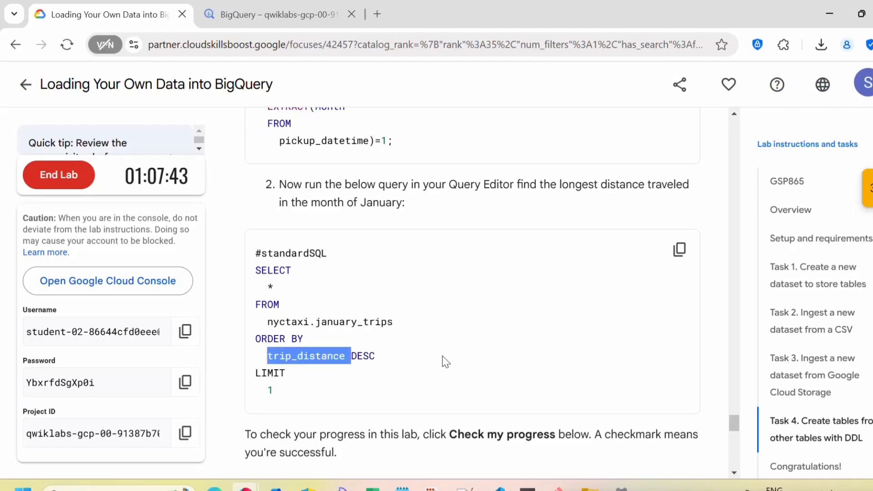
left_click(419, 364)
left_click(679, 249)
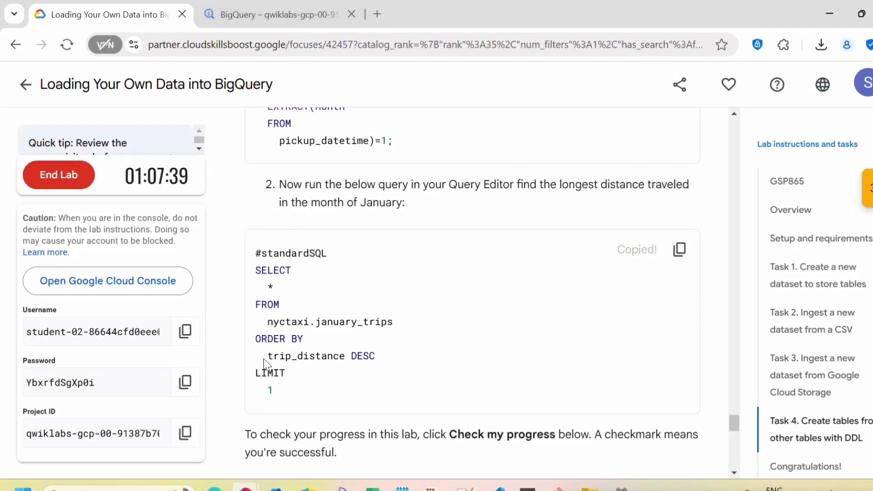
left_click(680, 250)
Run the pasted query on nyctaxi.january_trips and confirm the top trip_distance is 28.04
key("ctrl+Tab")
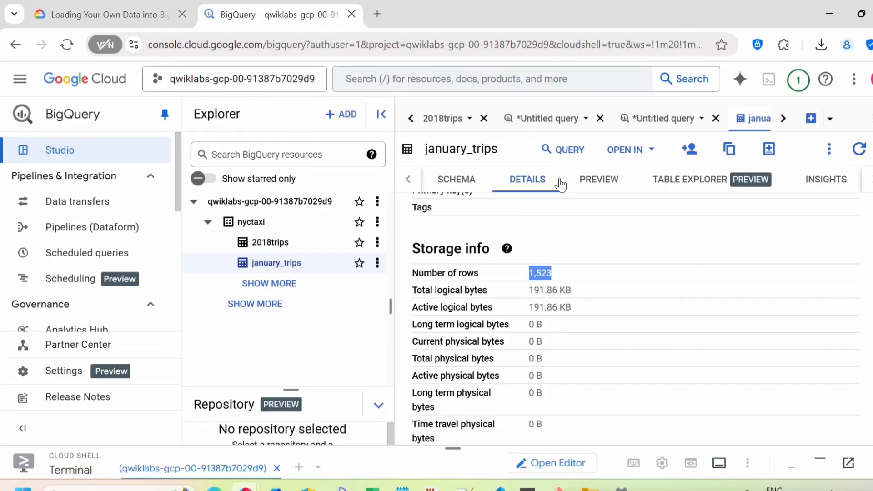
left_click(572, 153)
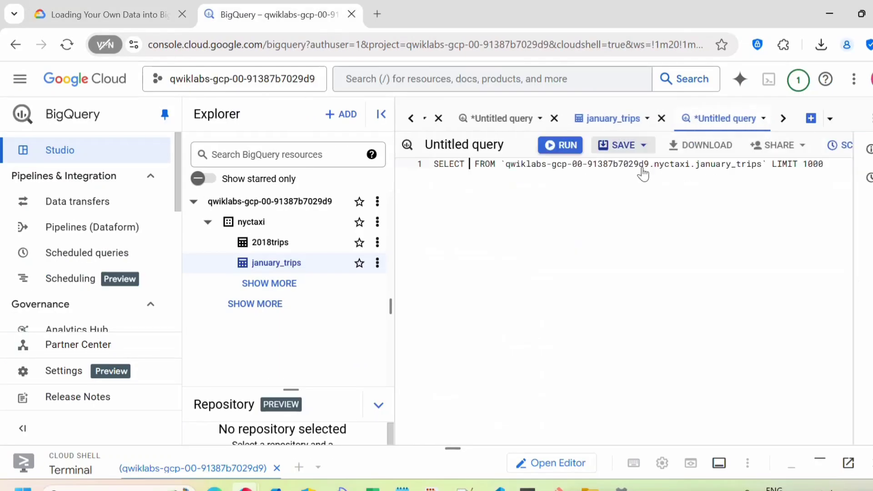
key("ctrl+a")
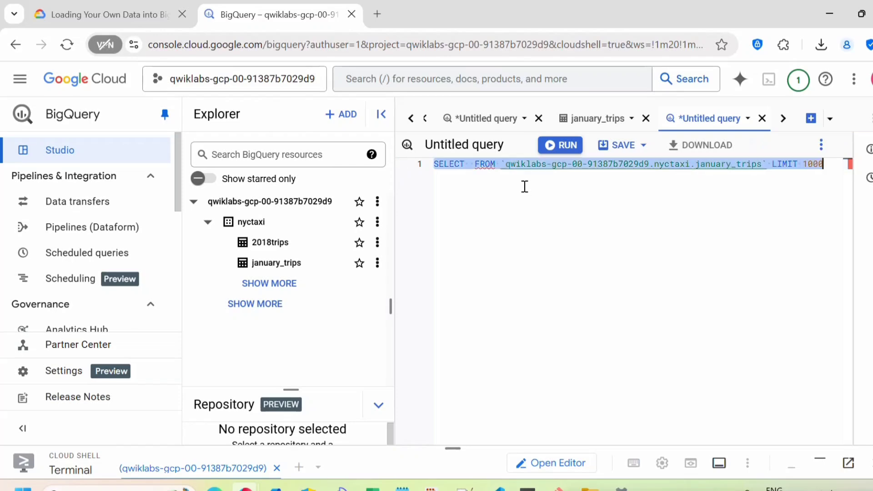
key("BackSpace")
key("ctrl+v")
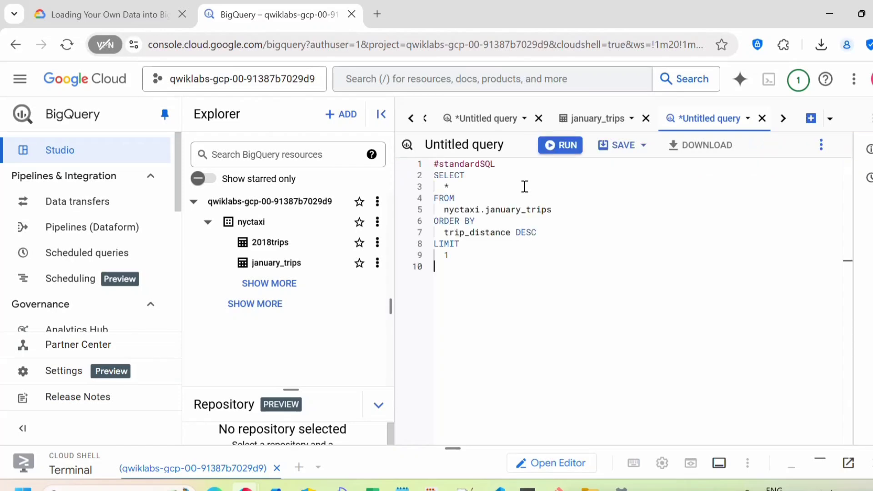
left_click(560, 145)
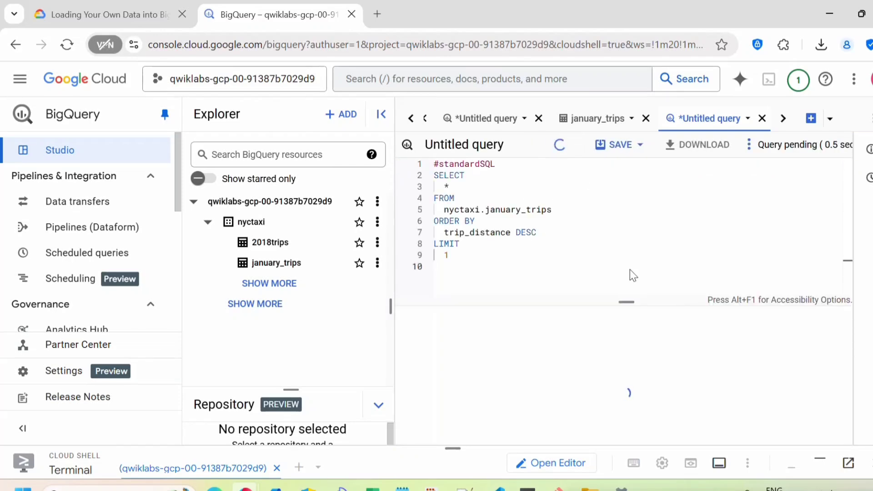
left_click_drag(620, 303, 612, 168)
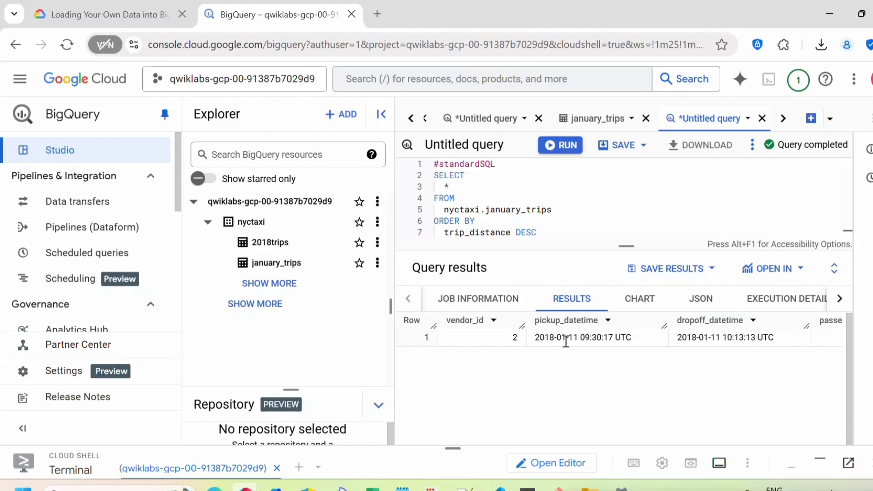
key("Right")
key("Right")
key("Right")
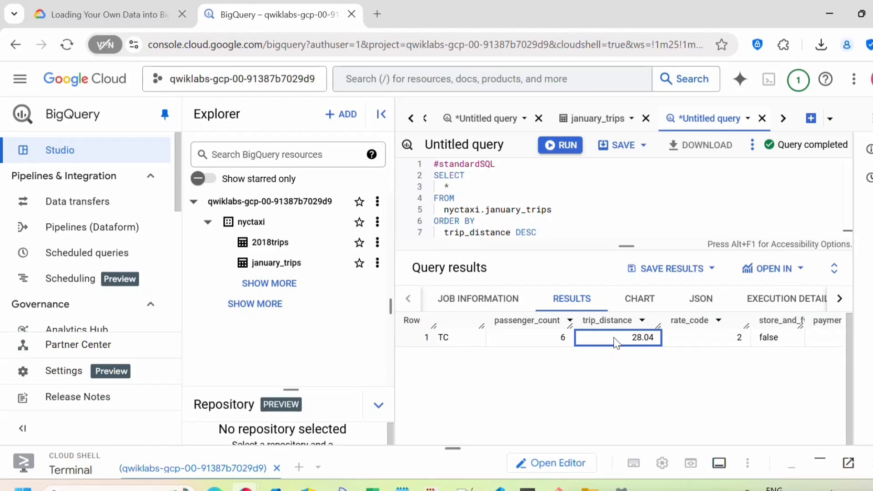
left_click(109, 14)
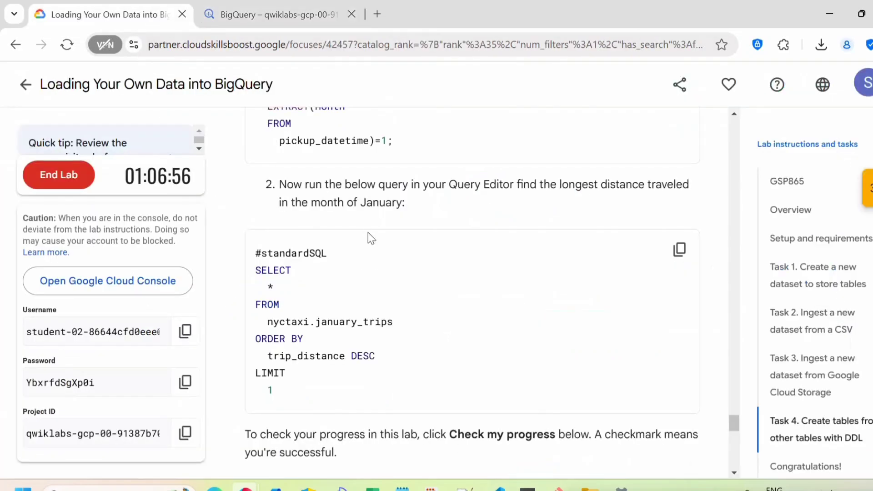
Run Check my progress for 'Create tables from other tables with DDL' so it passes
scroll(367, 233, "down", 5)
left_click(370, 318)
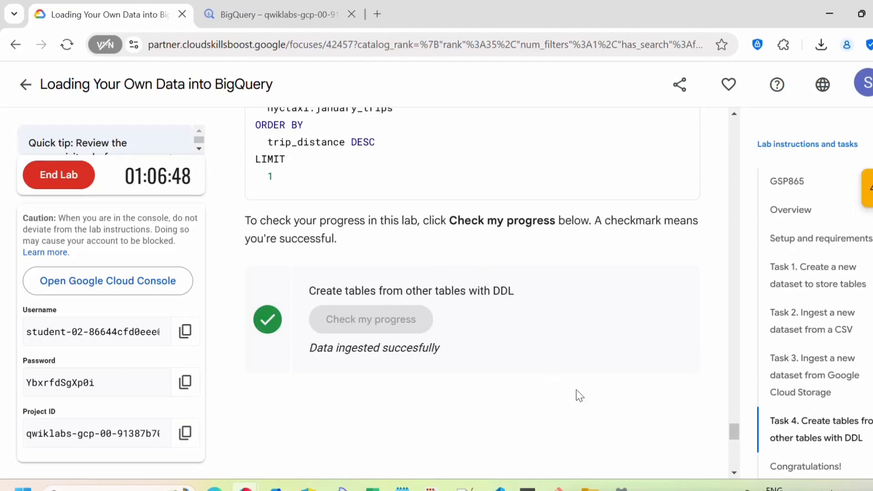
scroll(577, 389, "up", 6)
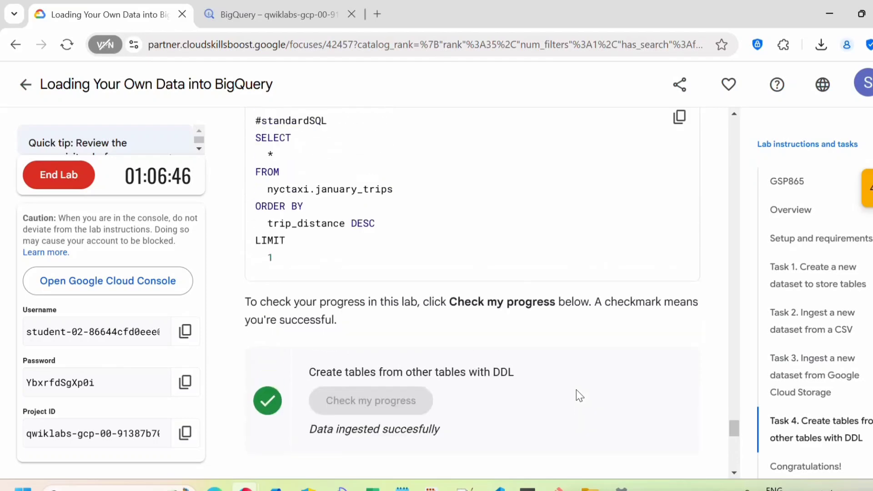
scroll(577, 390, "up", 3)
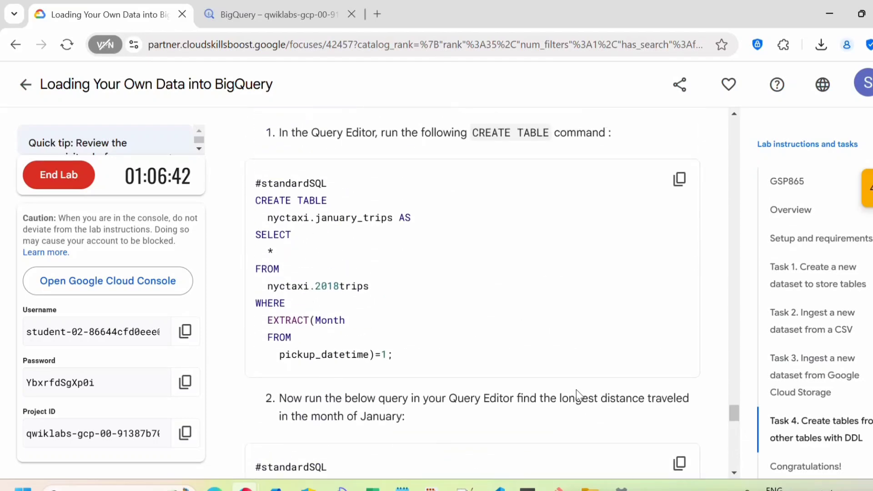
End the lab, confirming in the 'Are you sure?' dialog
left_click(43, 177)
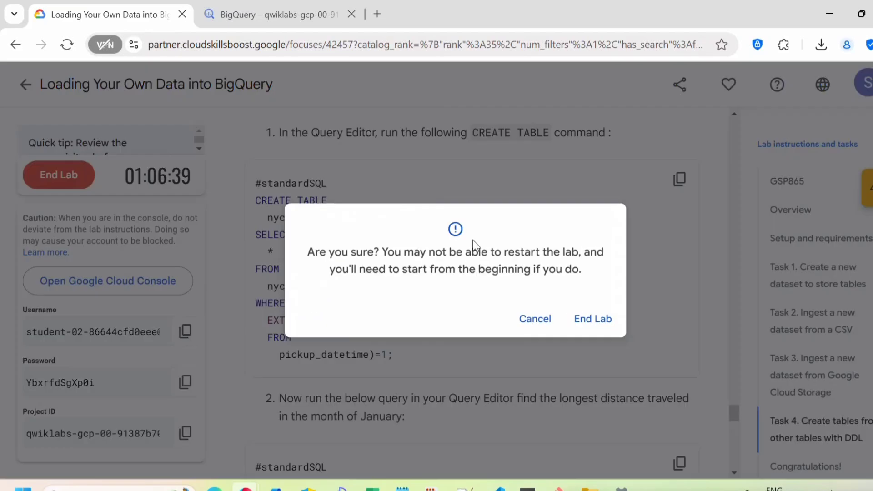
left_click(592, 320)
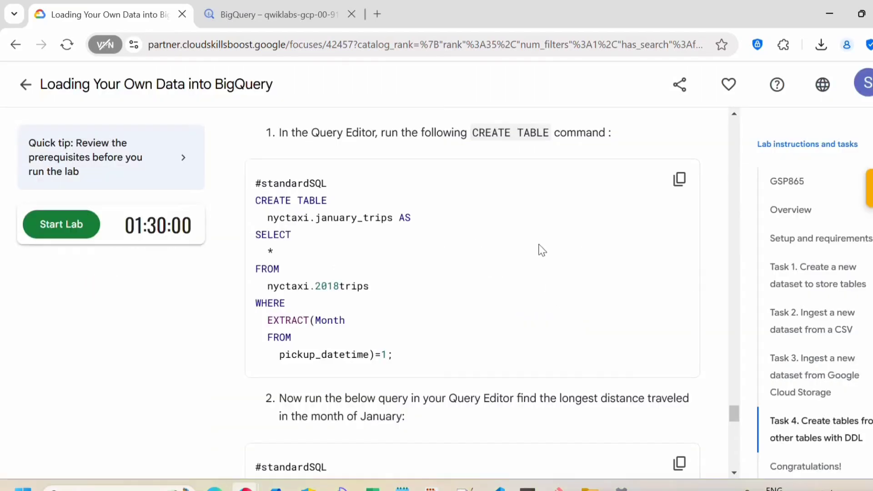